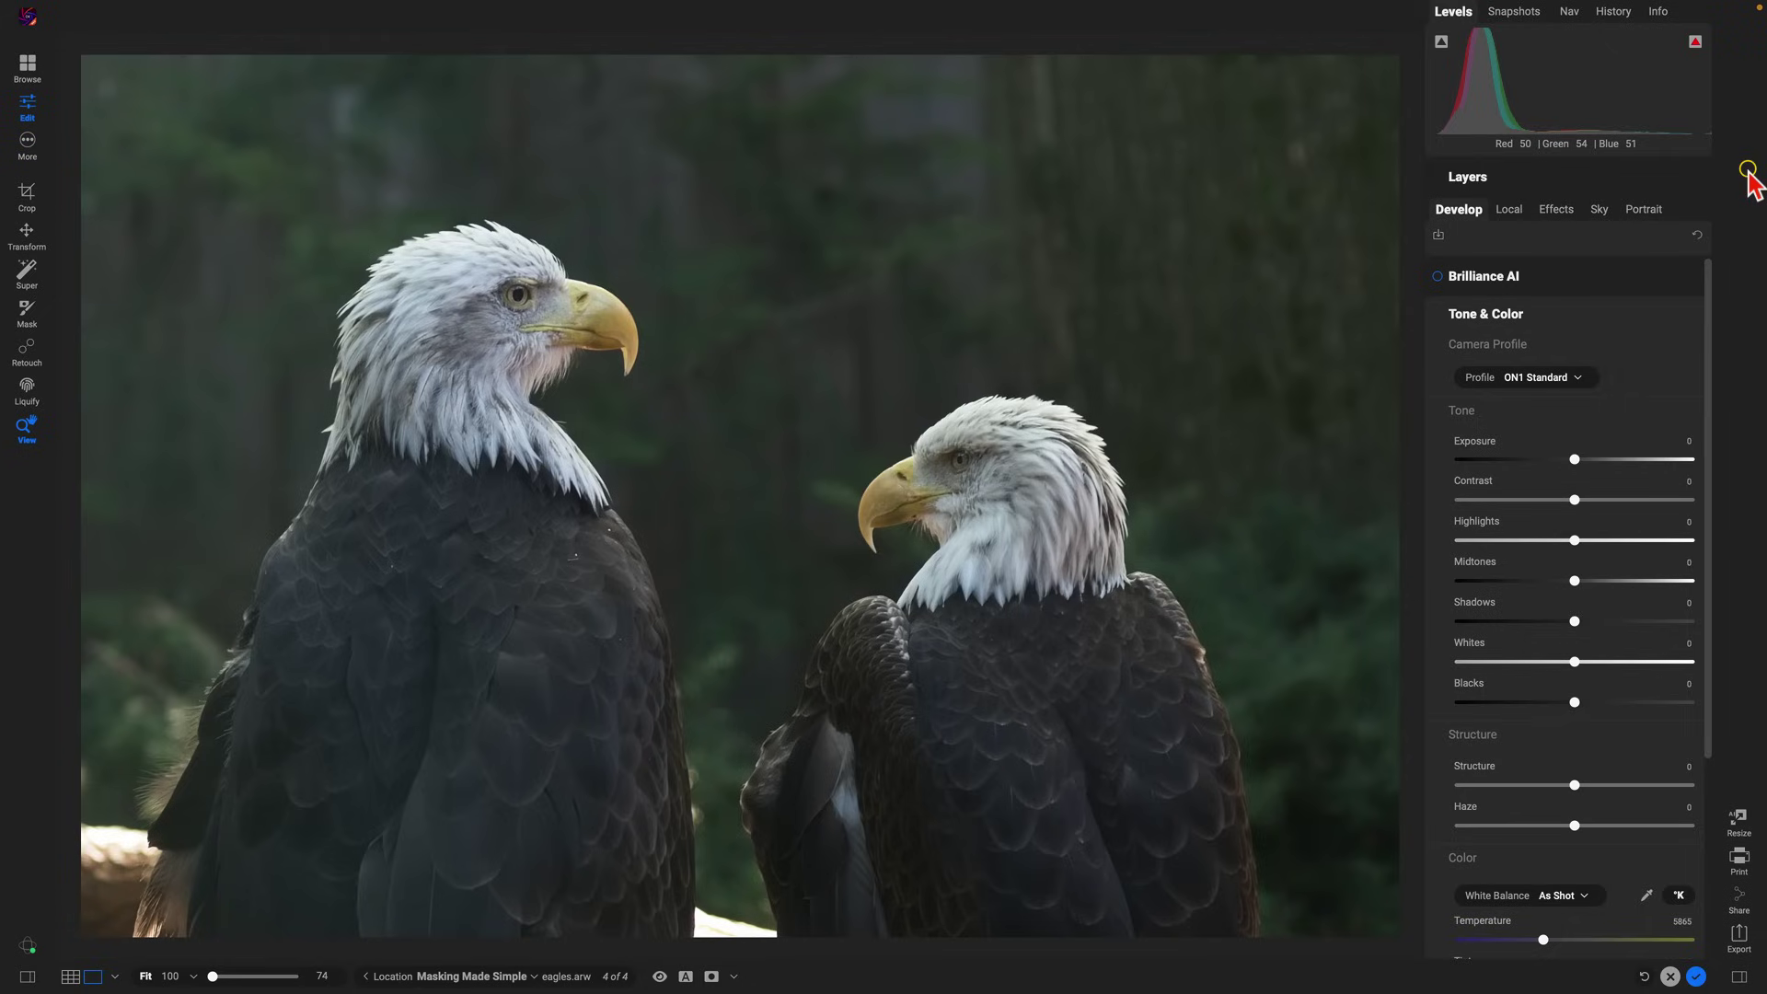
Use Super Select so the AI picks out the left eagle's white head feathers.
left_click(27, 274)
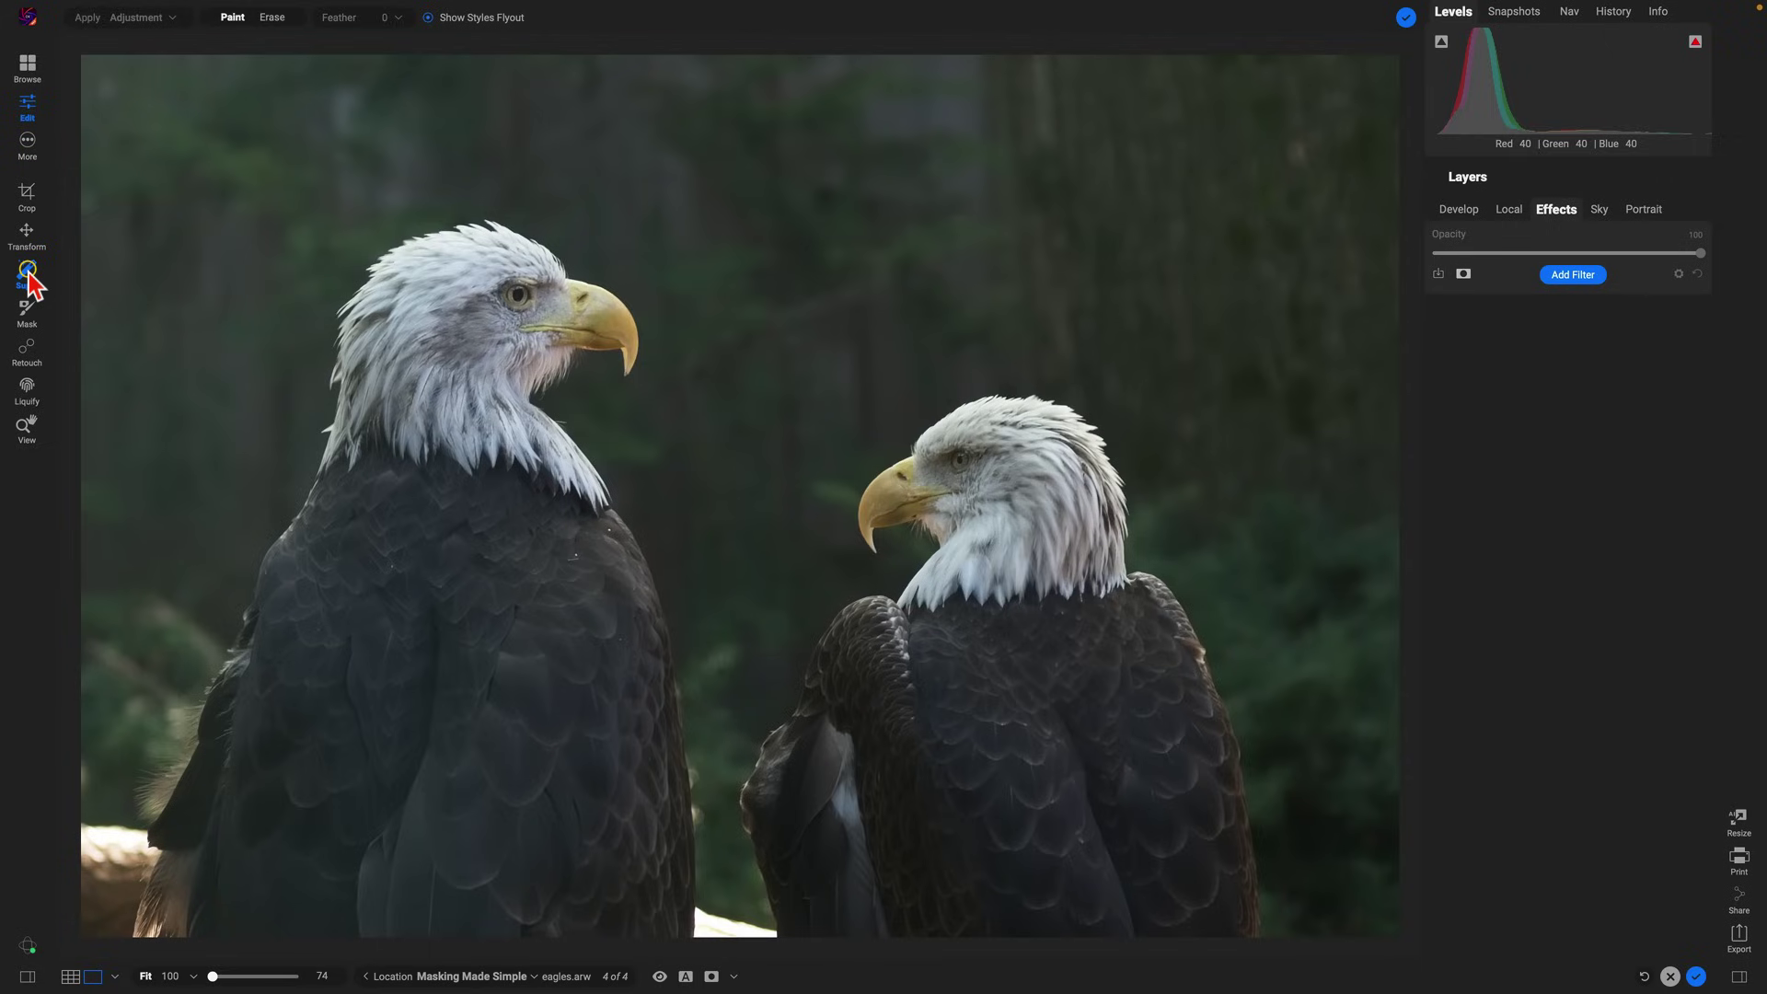
left_click(773, 299)
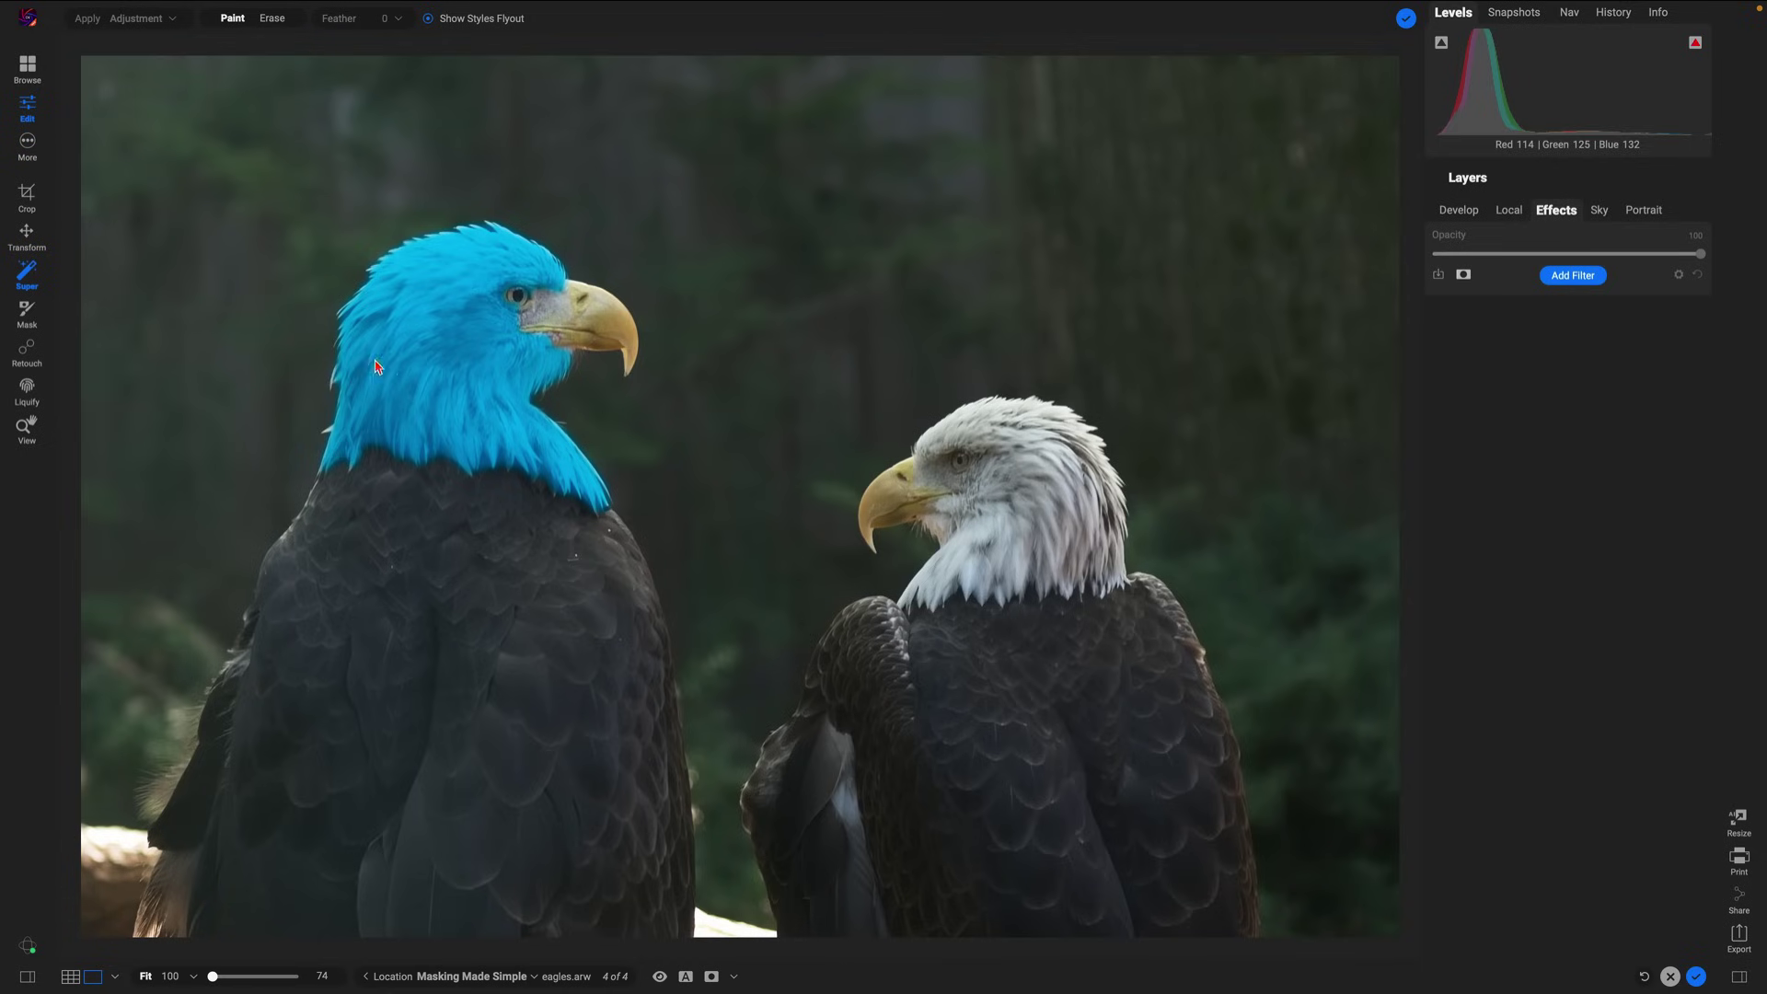
Apply the Surreal preset of Dynamic Contrast to the left eagle's masked head.
left_click(375, 360)
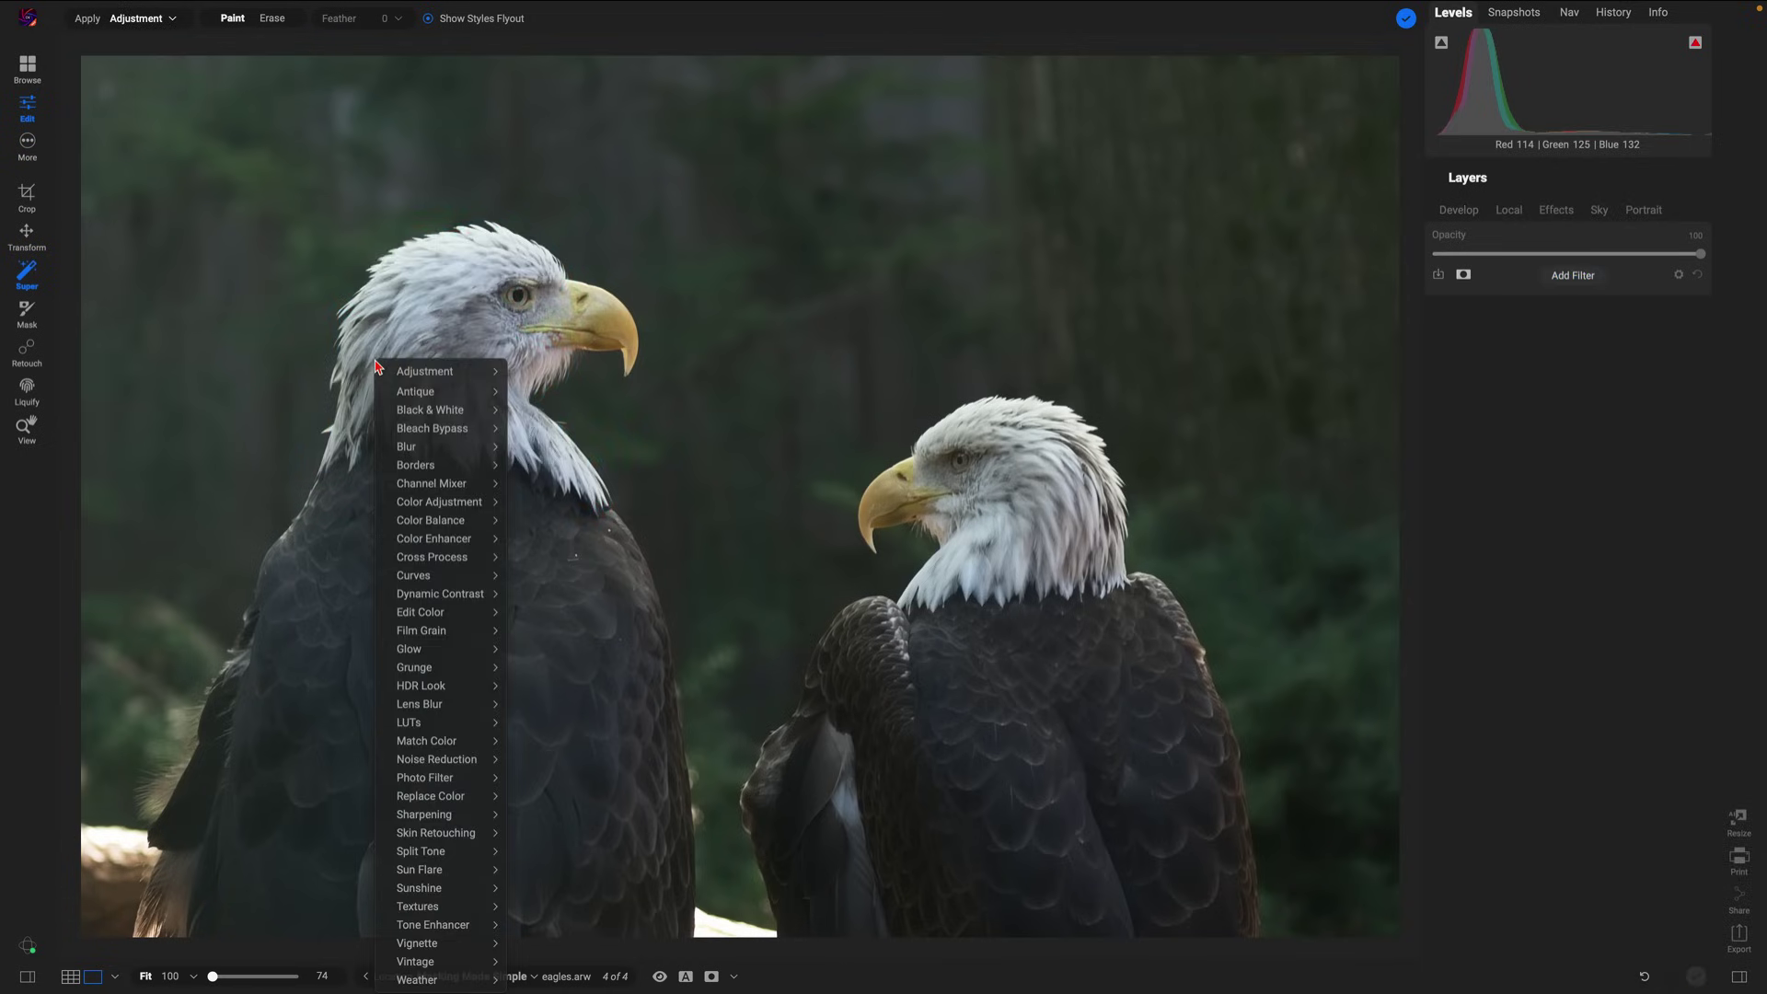
left_click(349, 379)
left_click(378, 376)
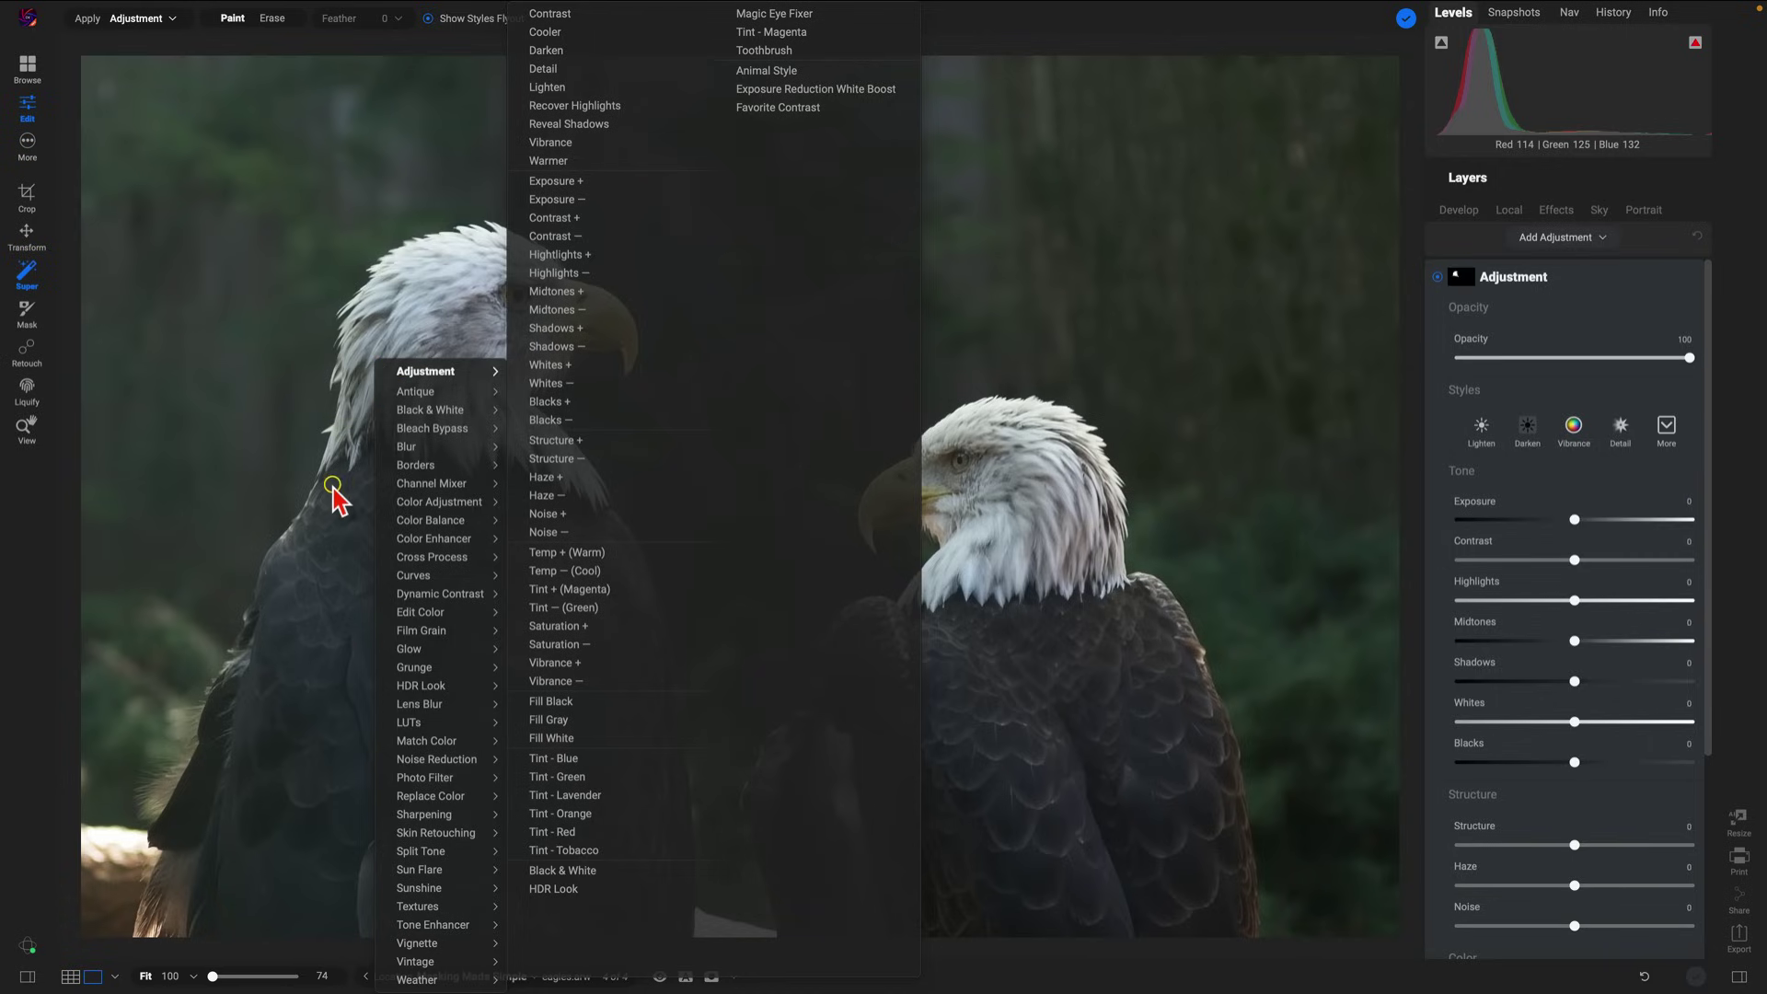
left_click(356, 545)
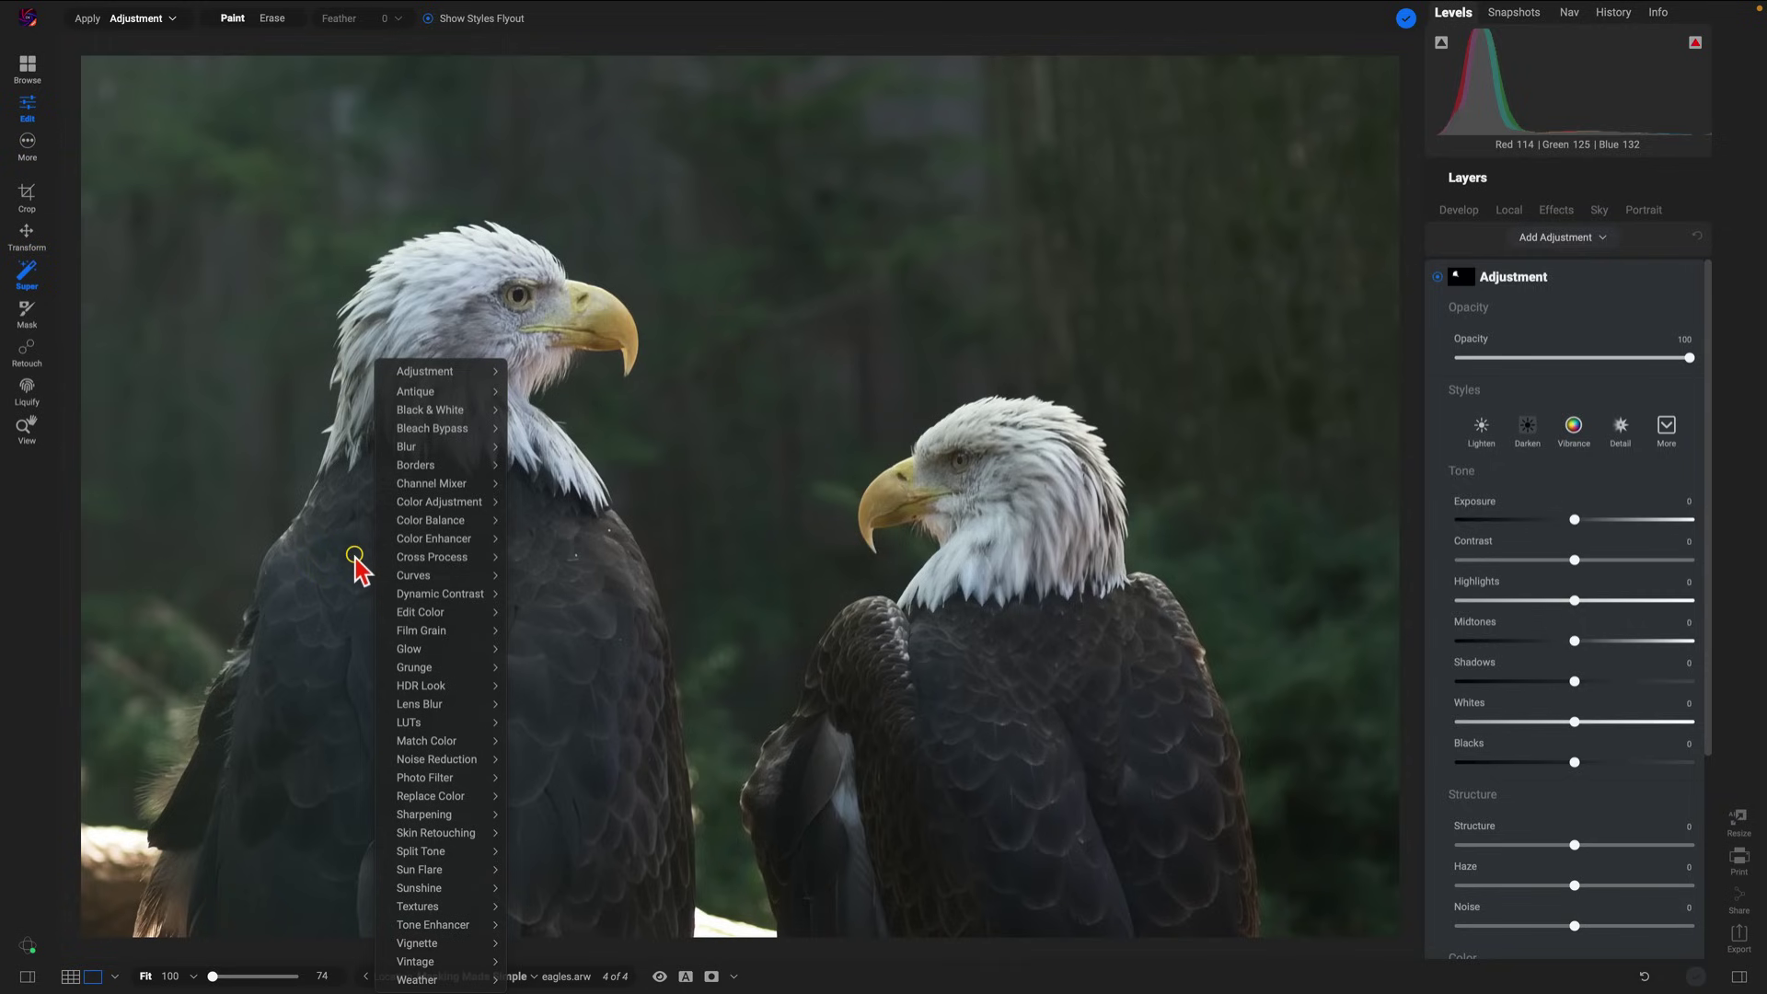
left_click(385, 596)
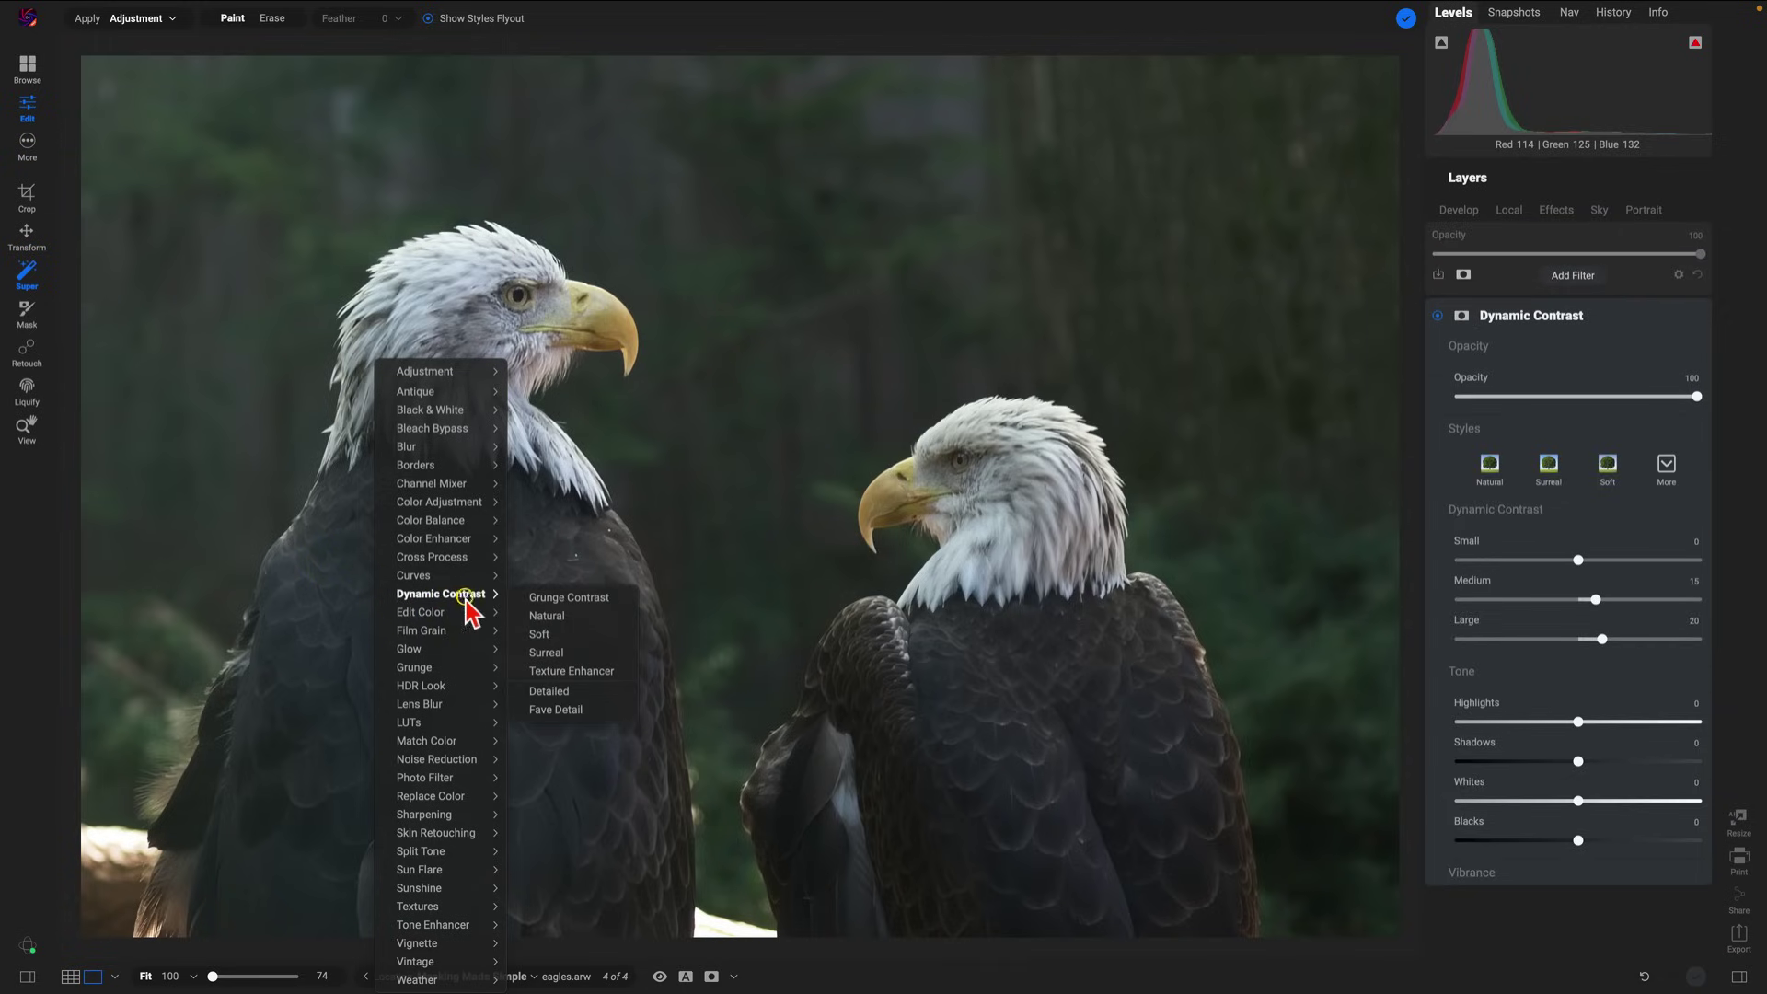
left_click(550, 653)
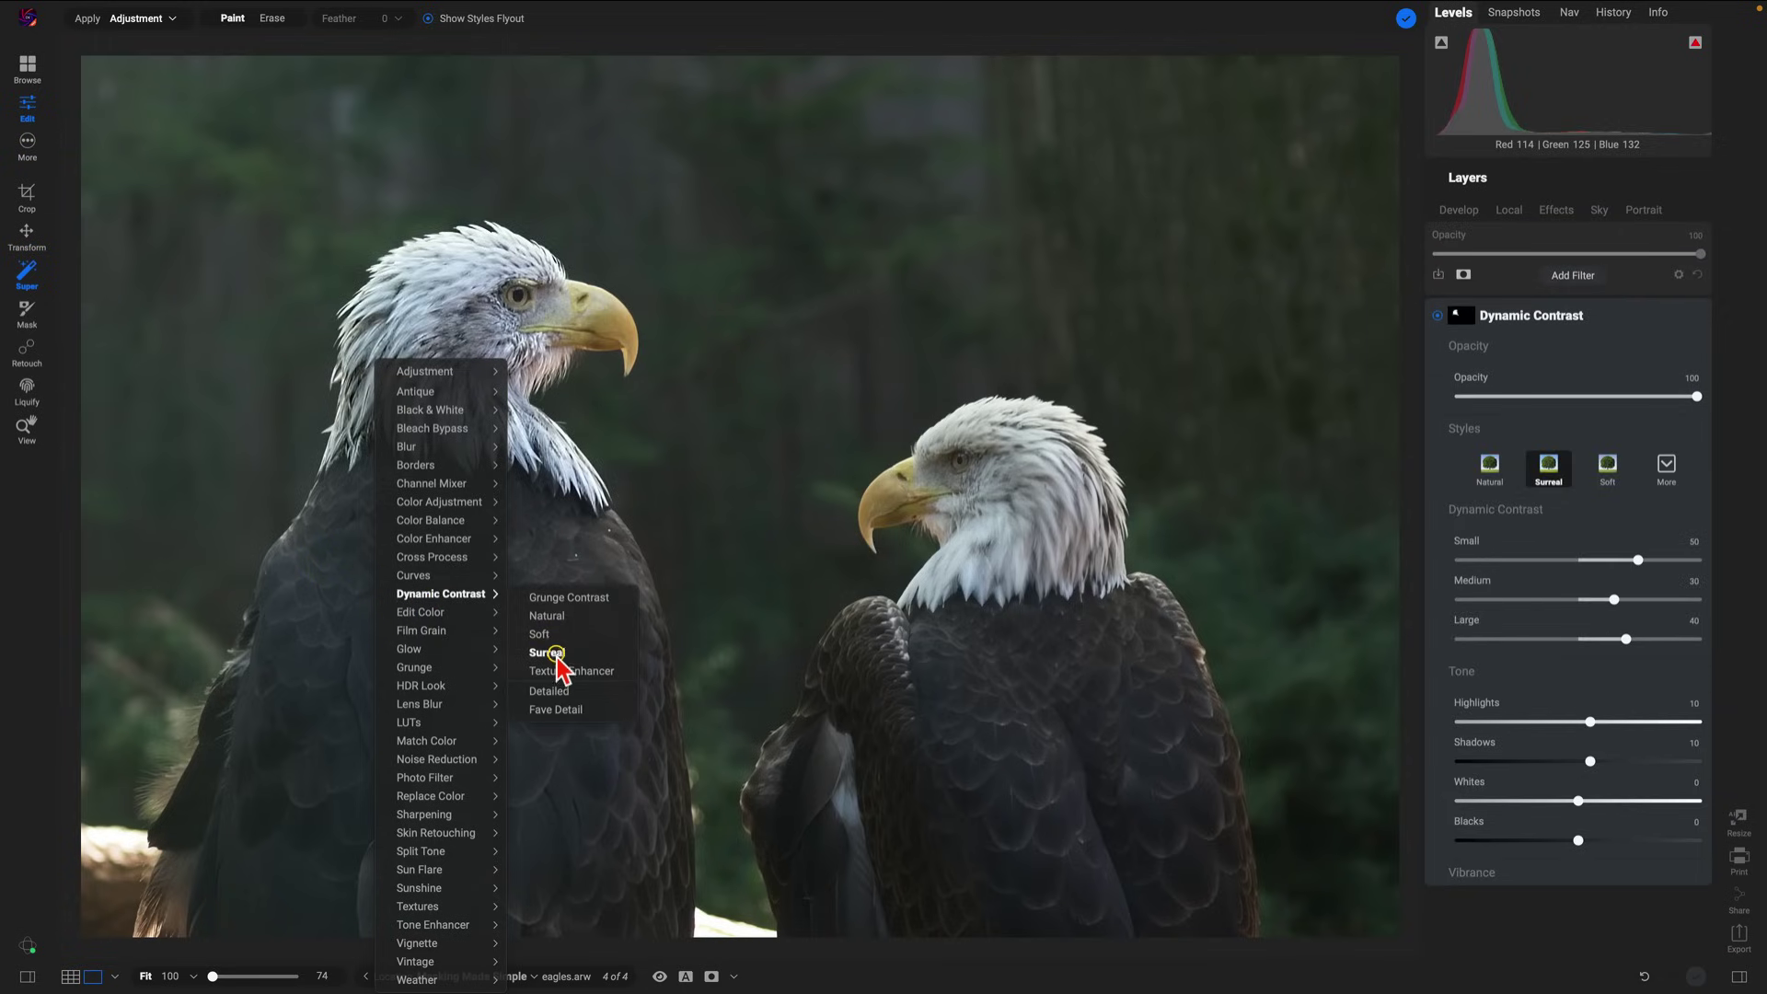
left_click(554, 655)
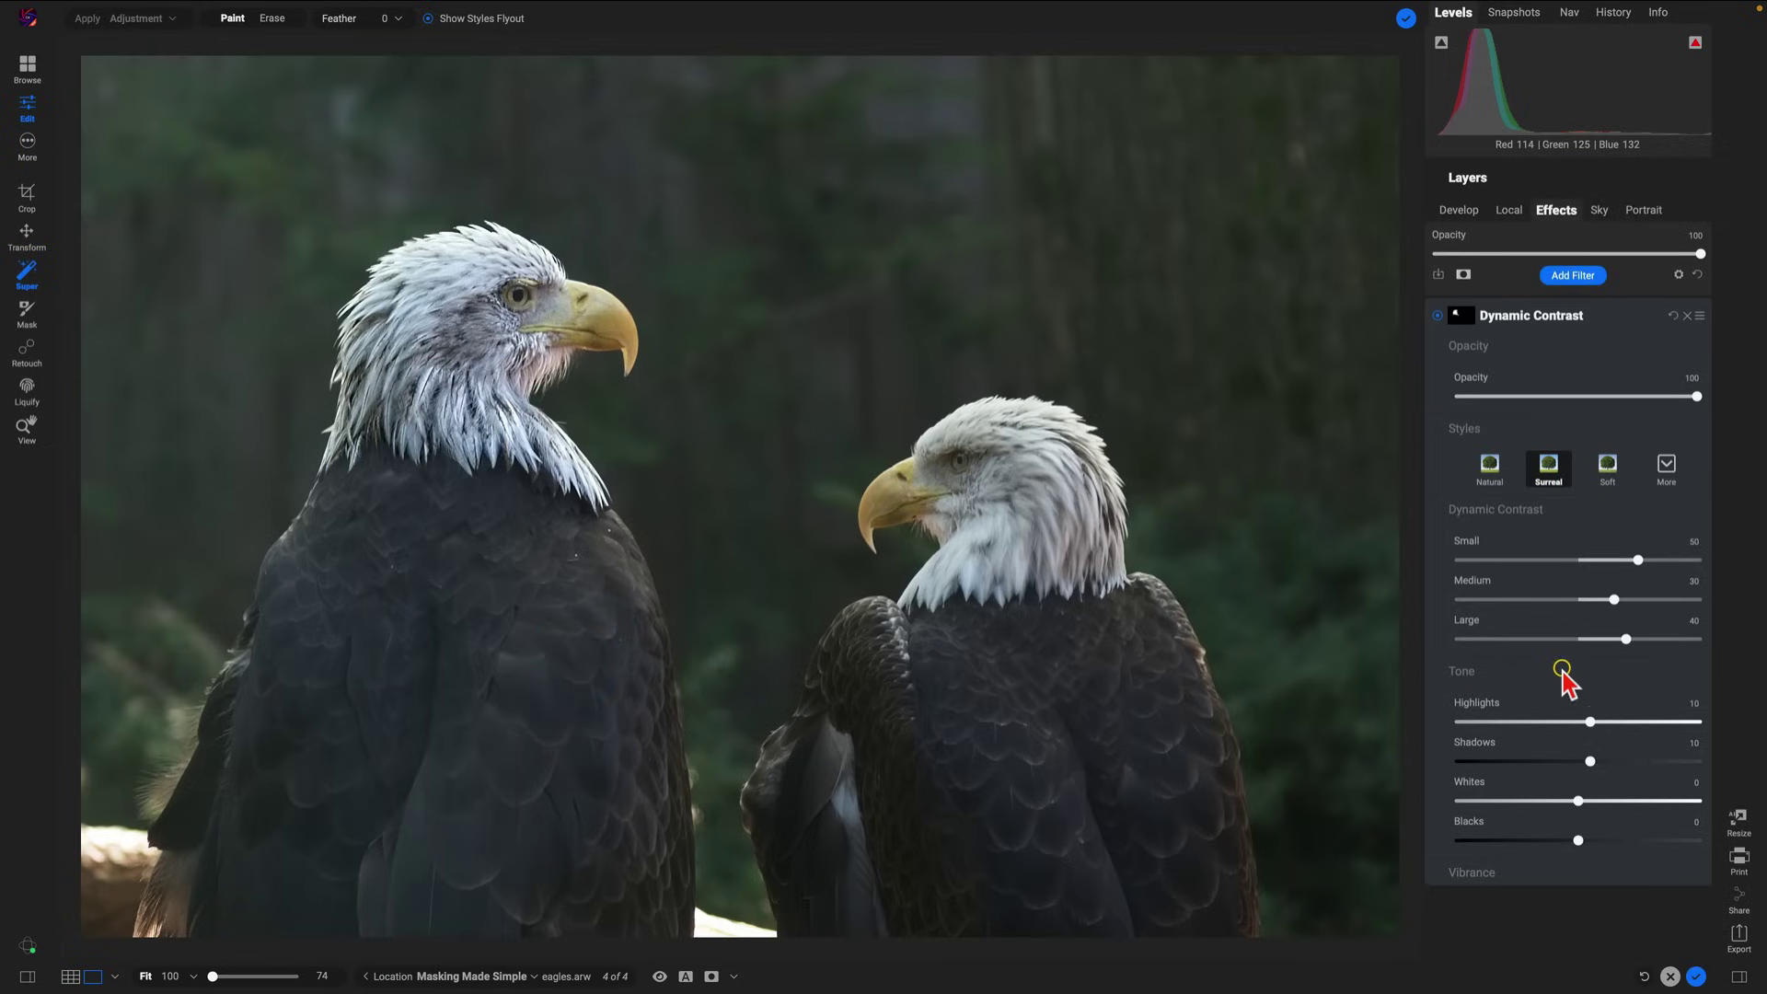
View the head filter's mask in black and white, then return to the photo.
left_click(1463, 316)
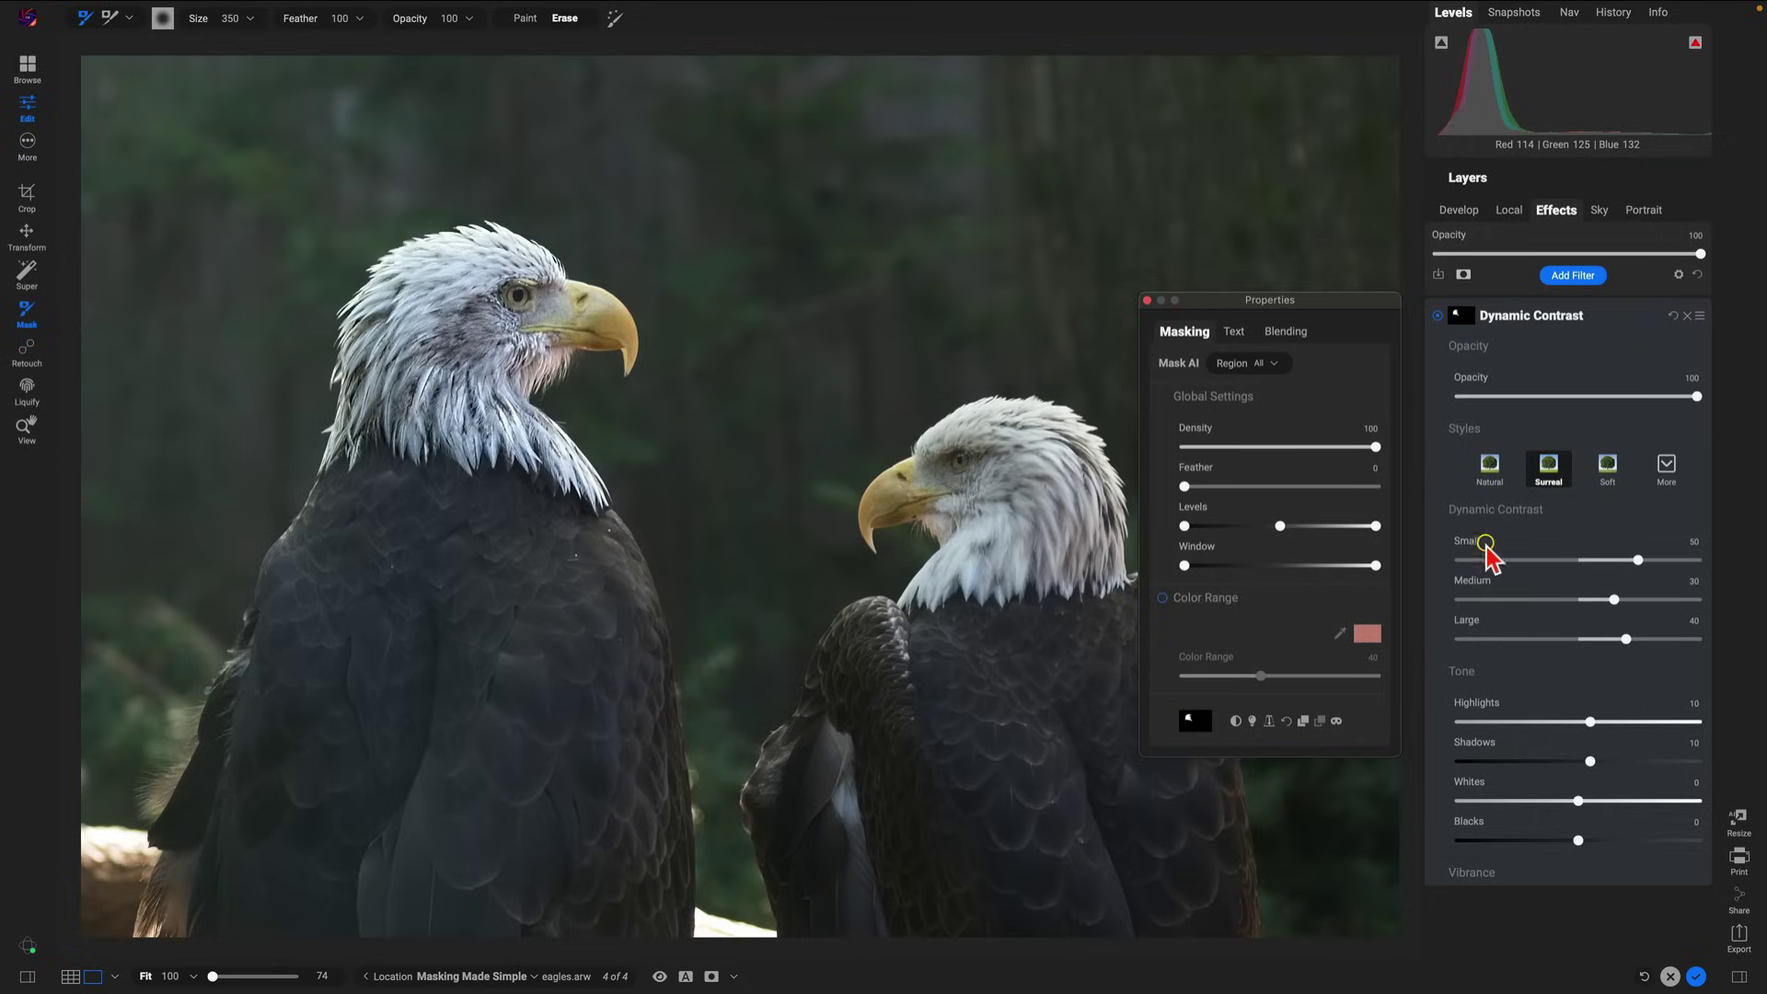
left_click(1361, 679)
left_click(1335, 722)
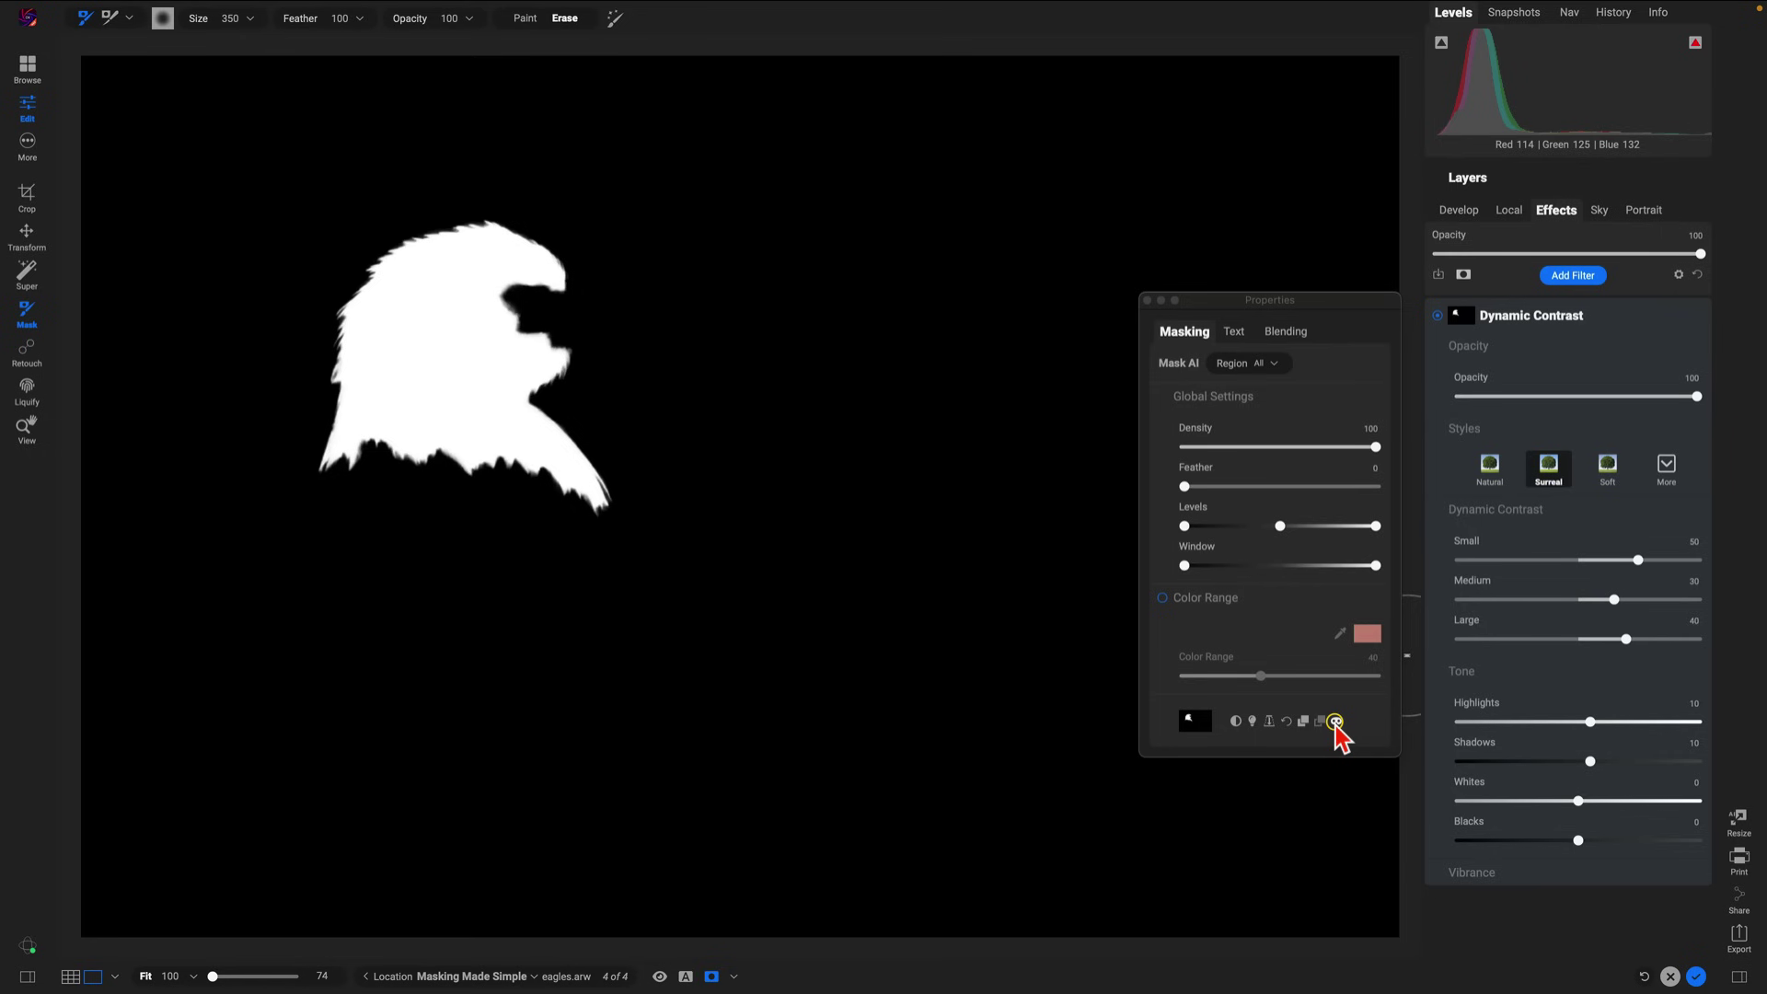
left_click(1335, 721)
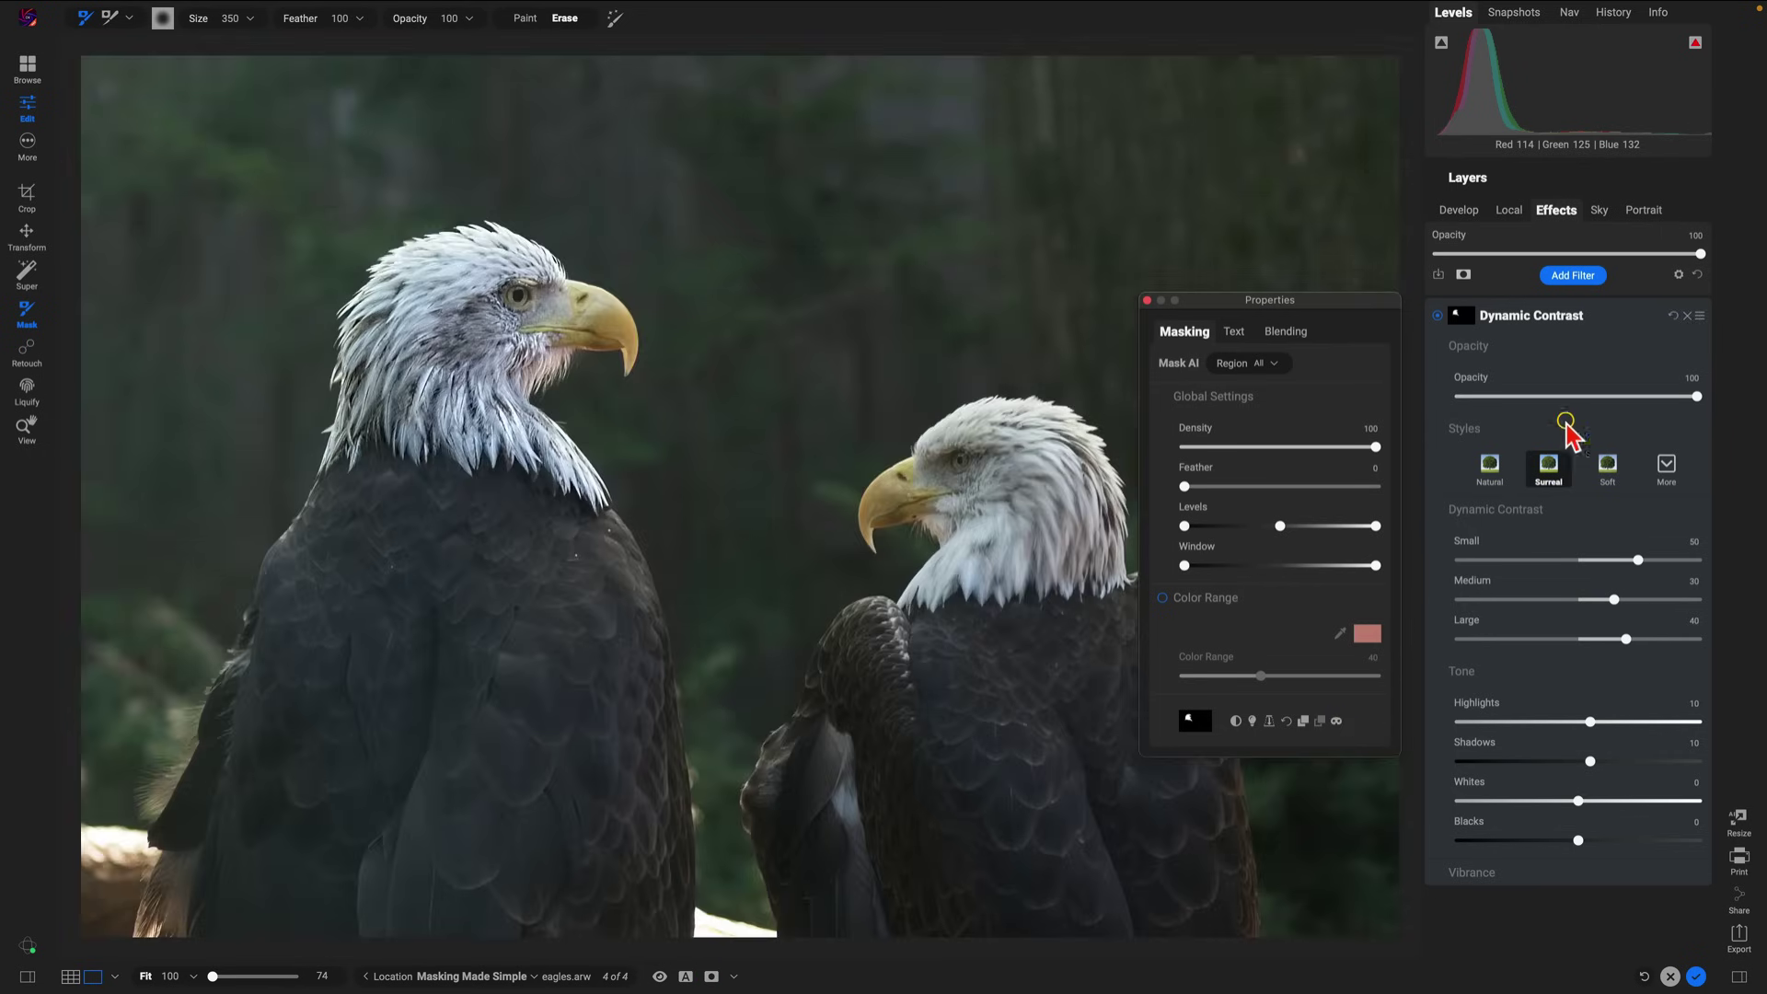
Toggle the Dynamic Contrast filter off and on to compare, then delete it.
left_click(1436, 317)
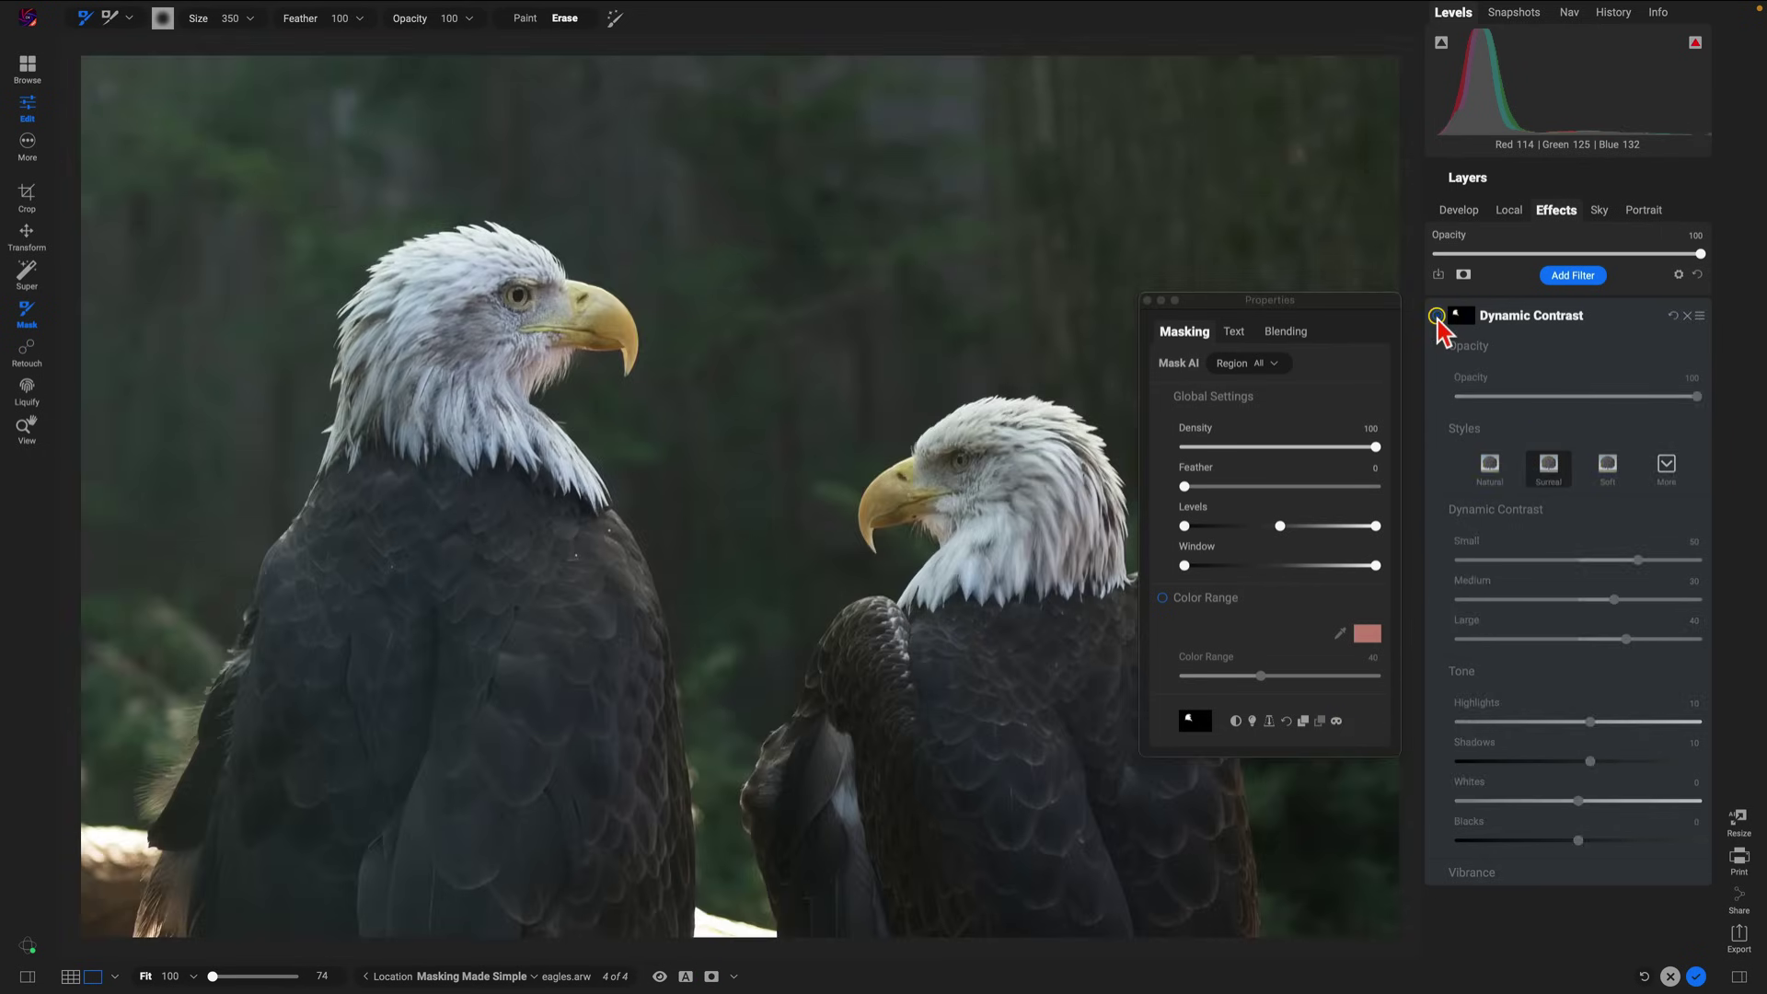
left_click(1436, 316)
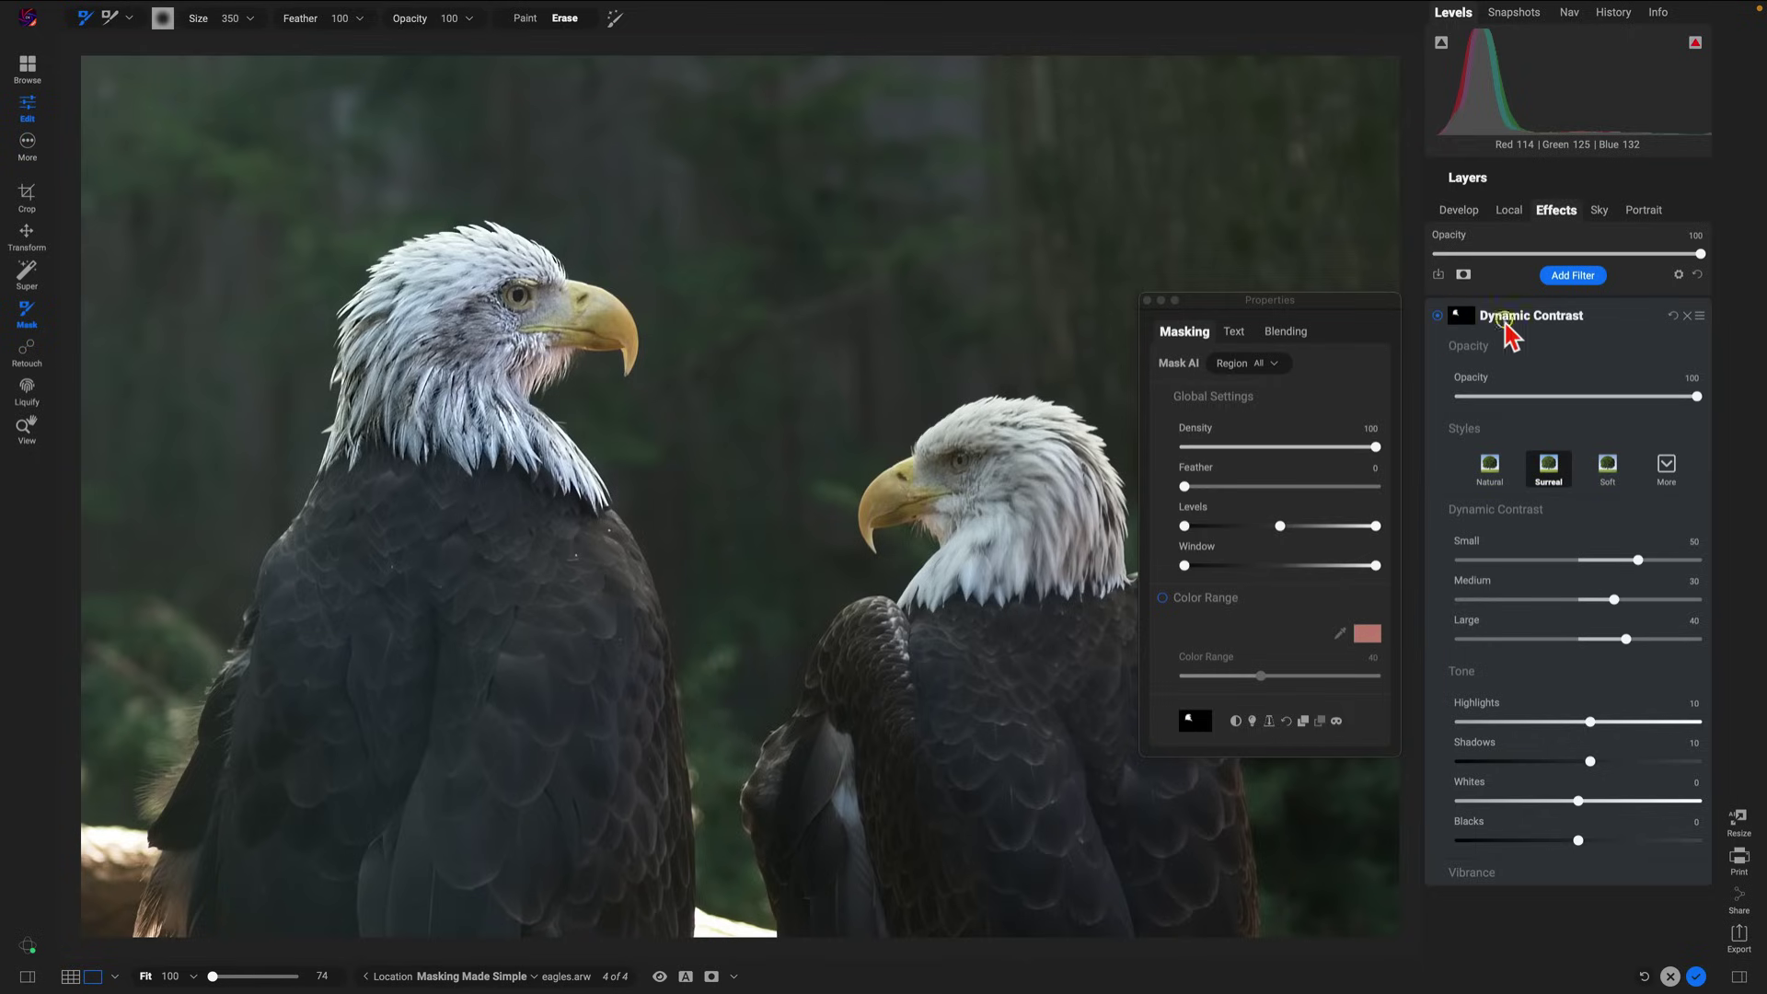
left_click(1685, 315)
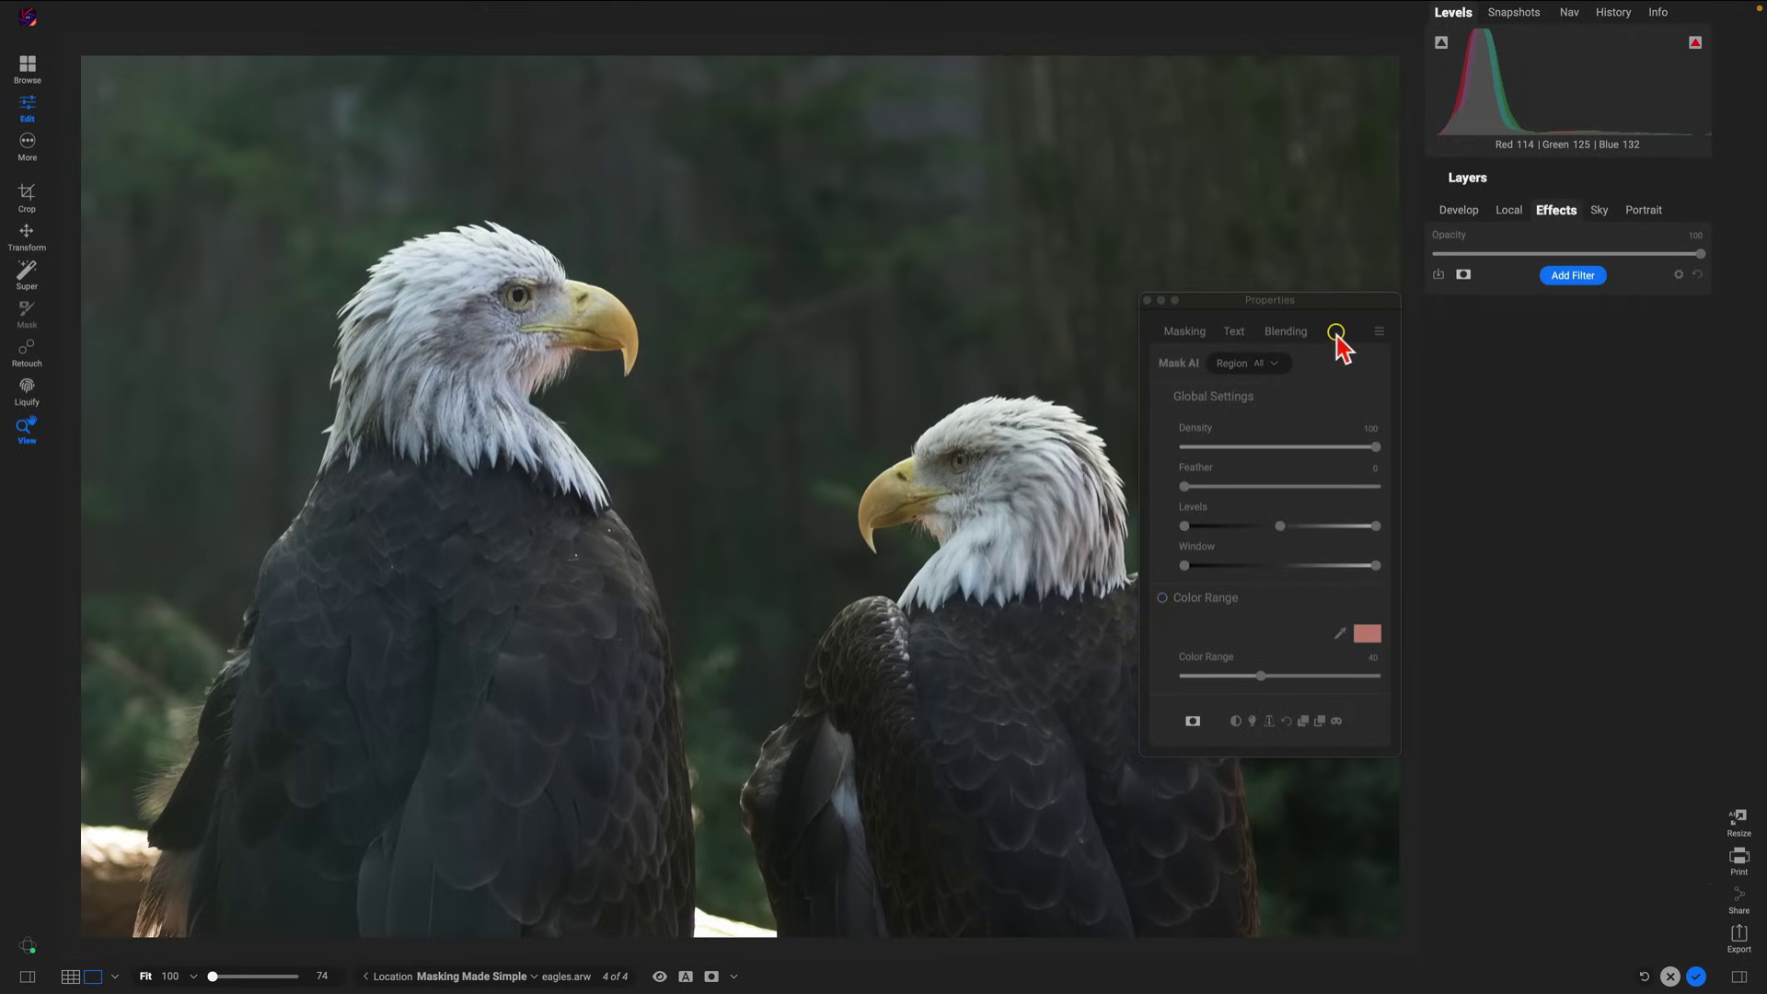
Close the mask properties and drag a Super Select AI selection across both eagles.
left_click(1146, 300)
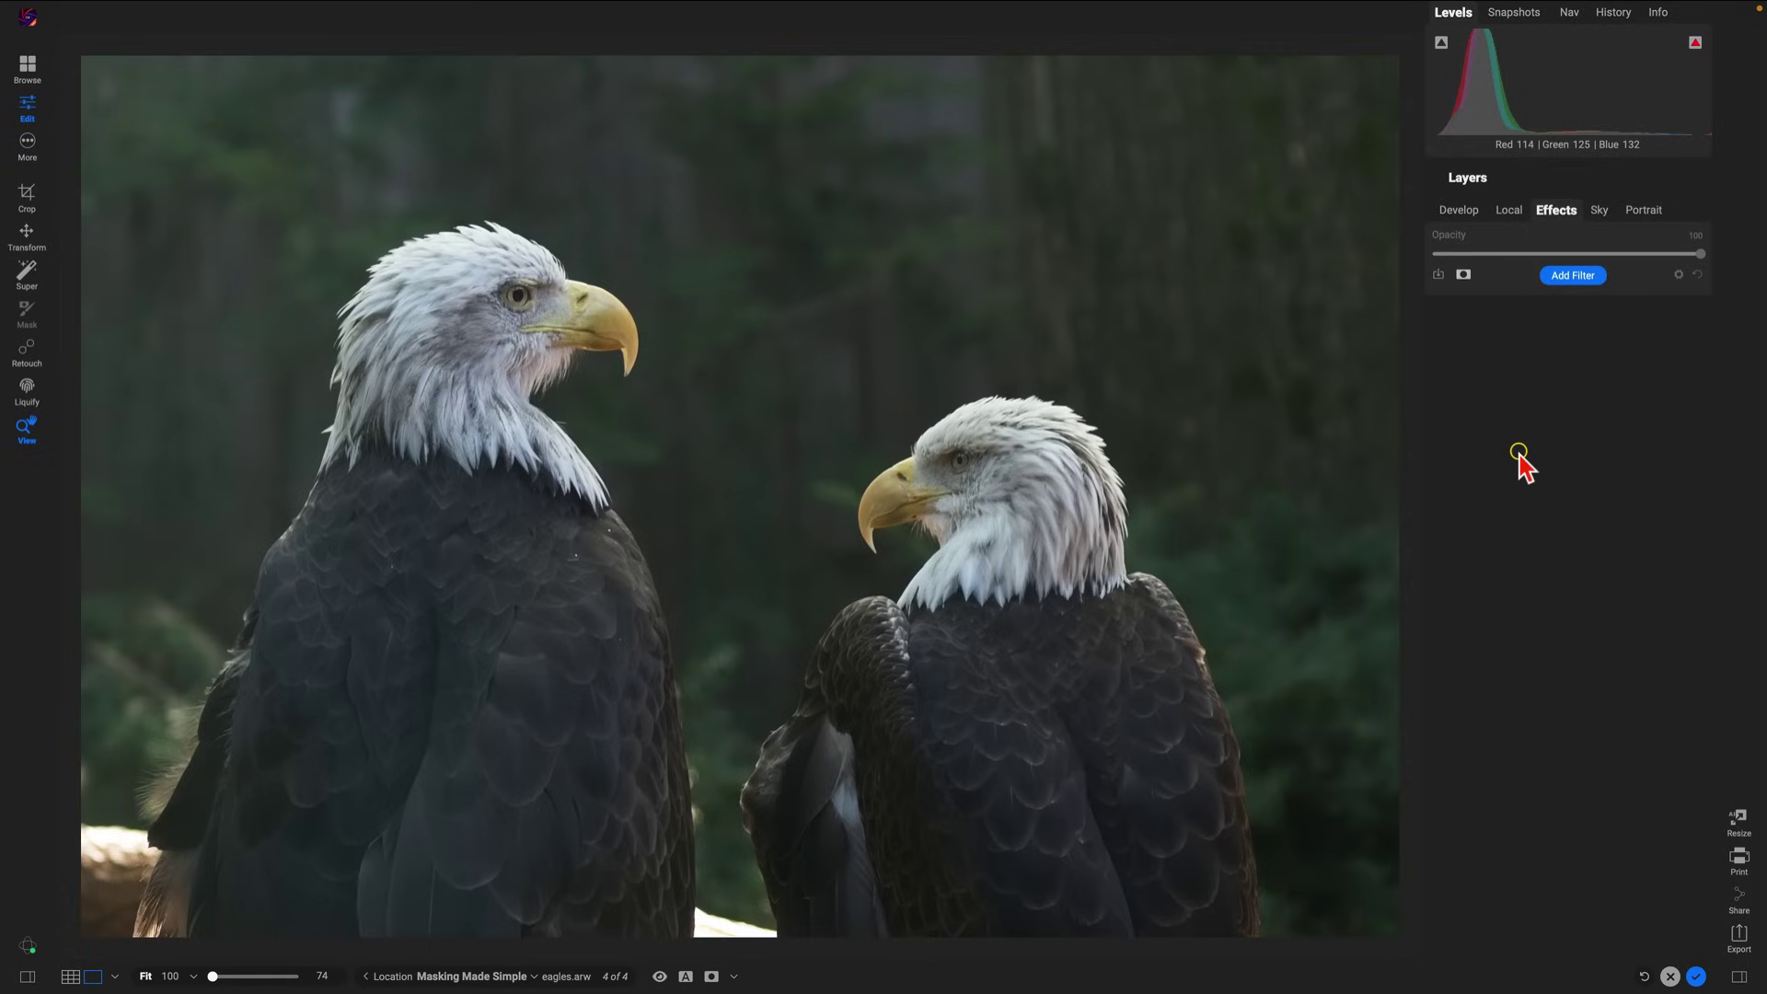
key("q")
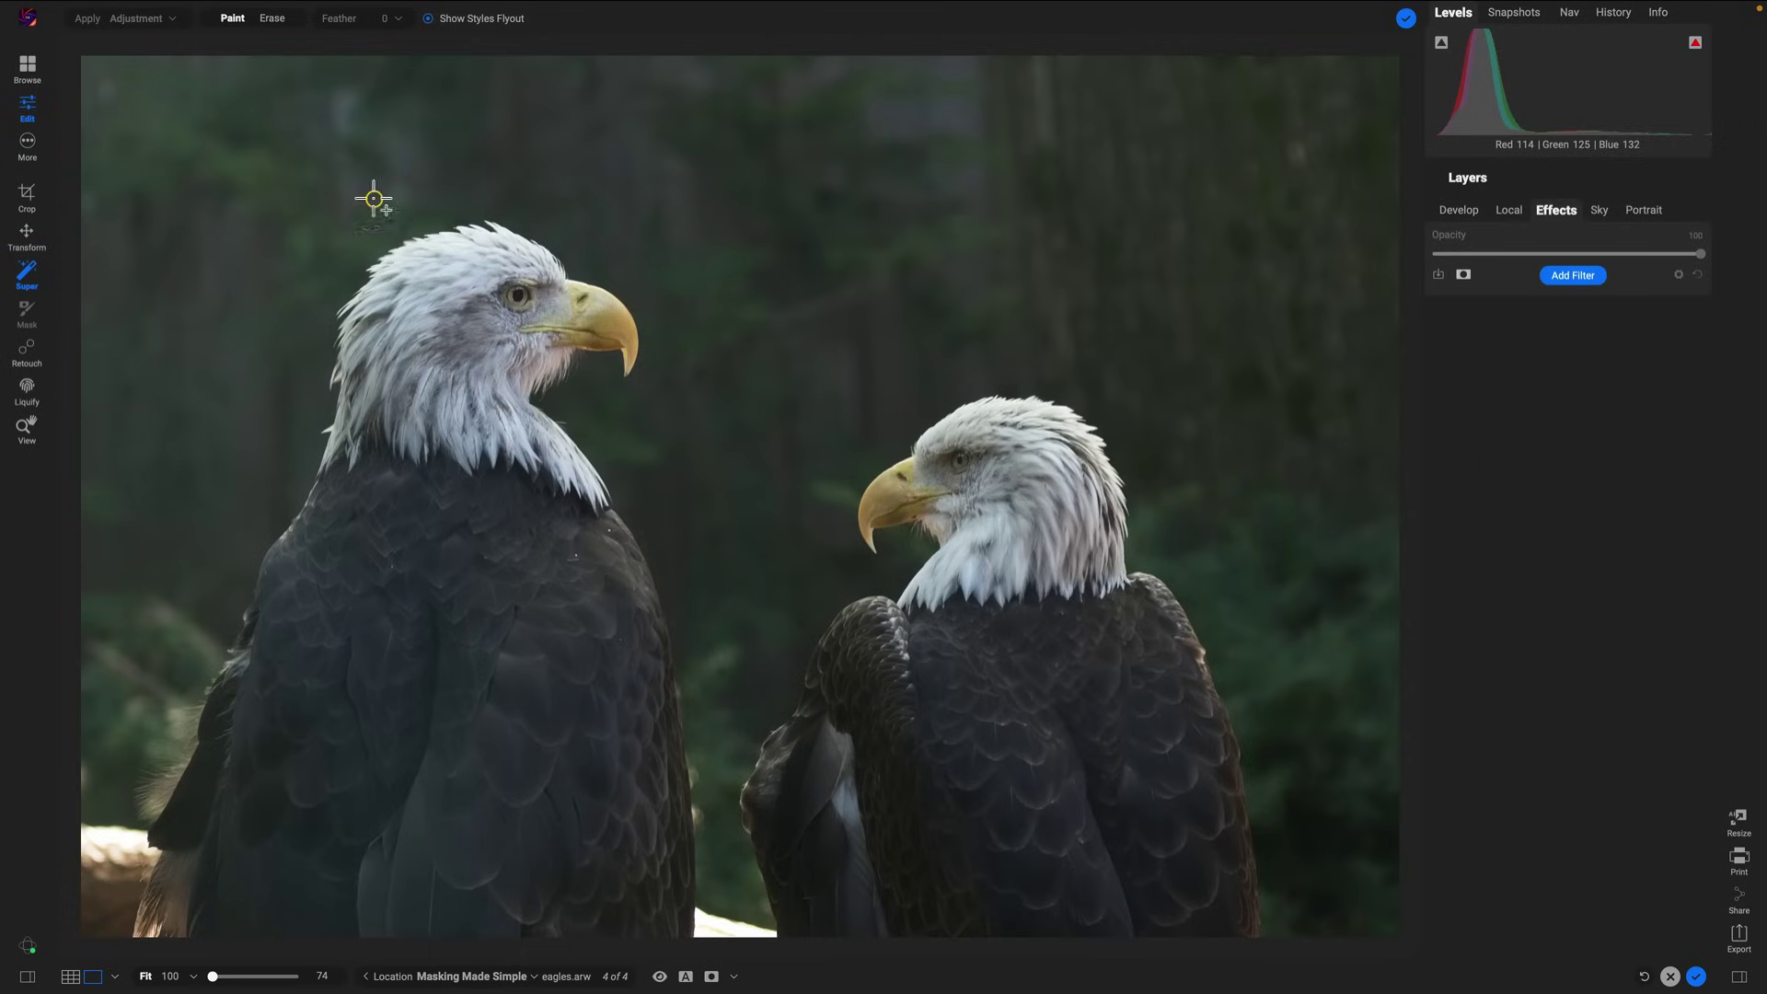
left_click_drag(168, 196, 1284, 937)
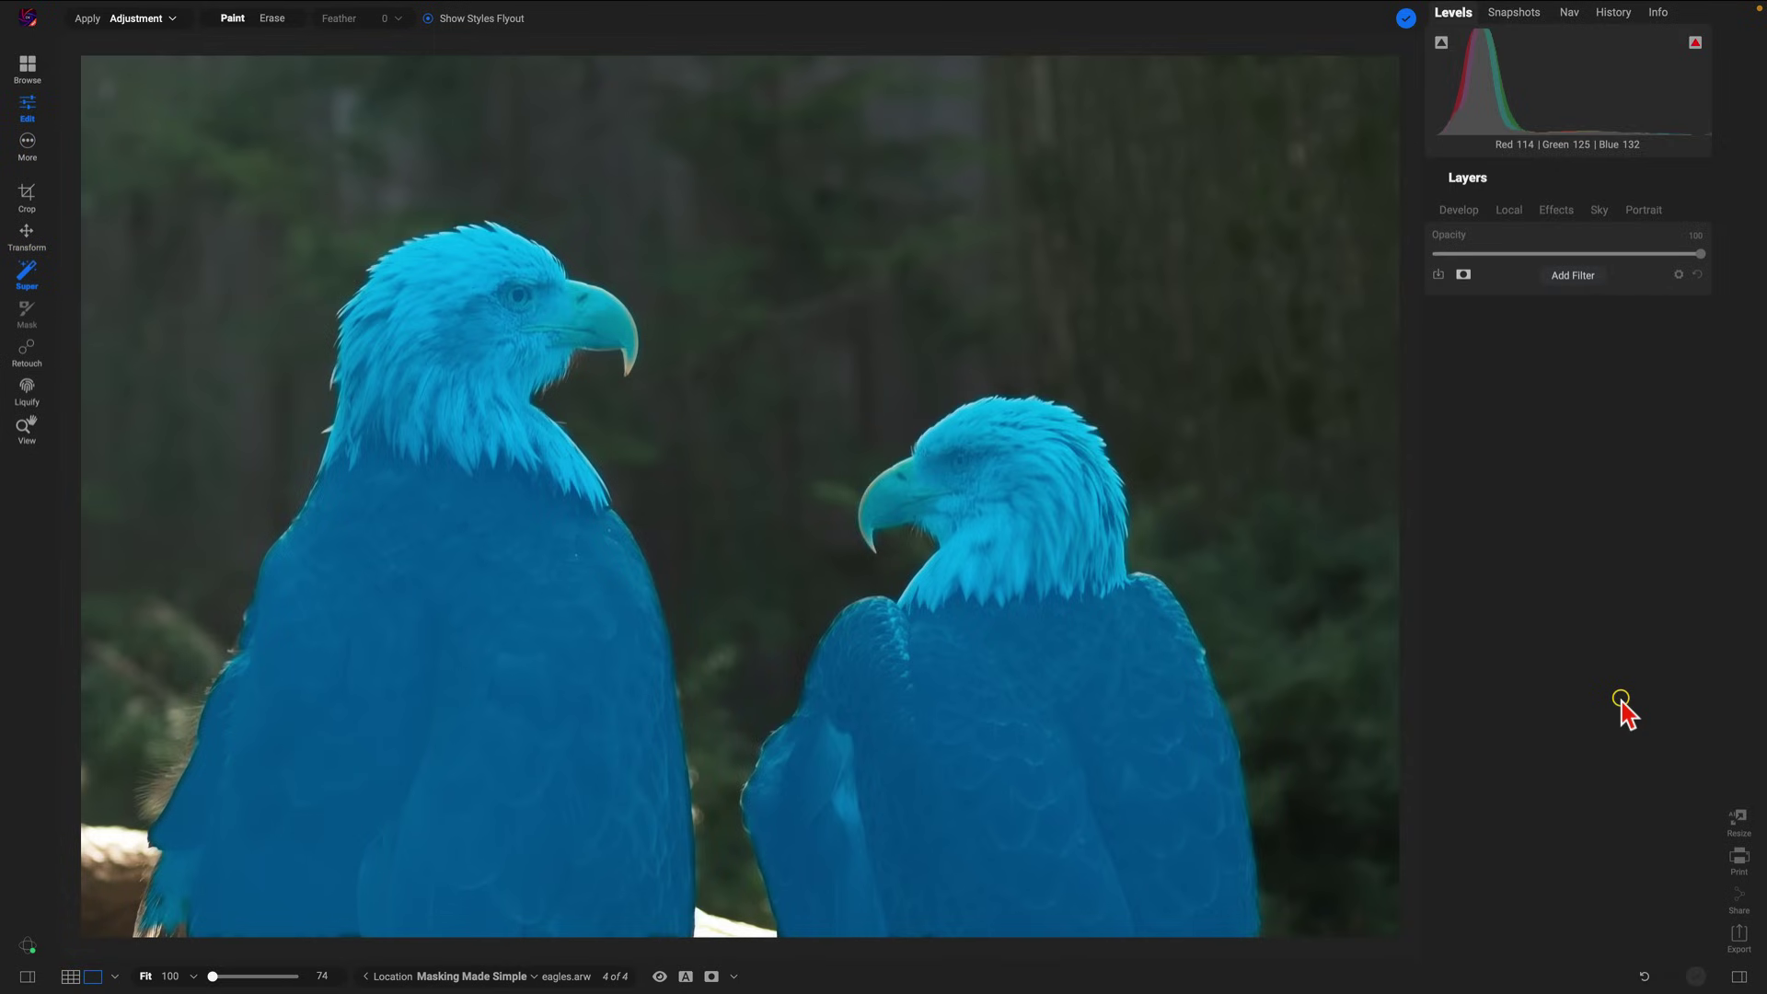
Add a Dynamic Contrast filter in the Surreal style to the selected eagles.
right_click(416, 711)
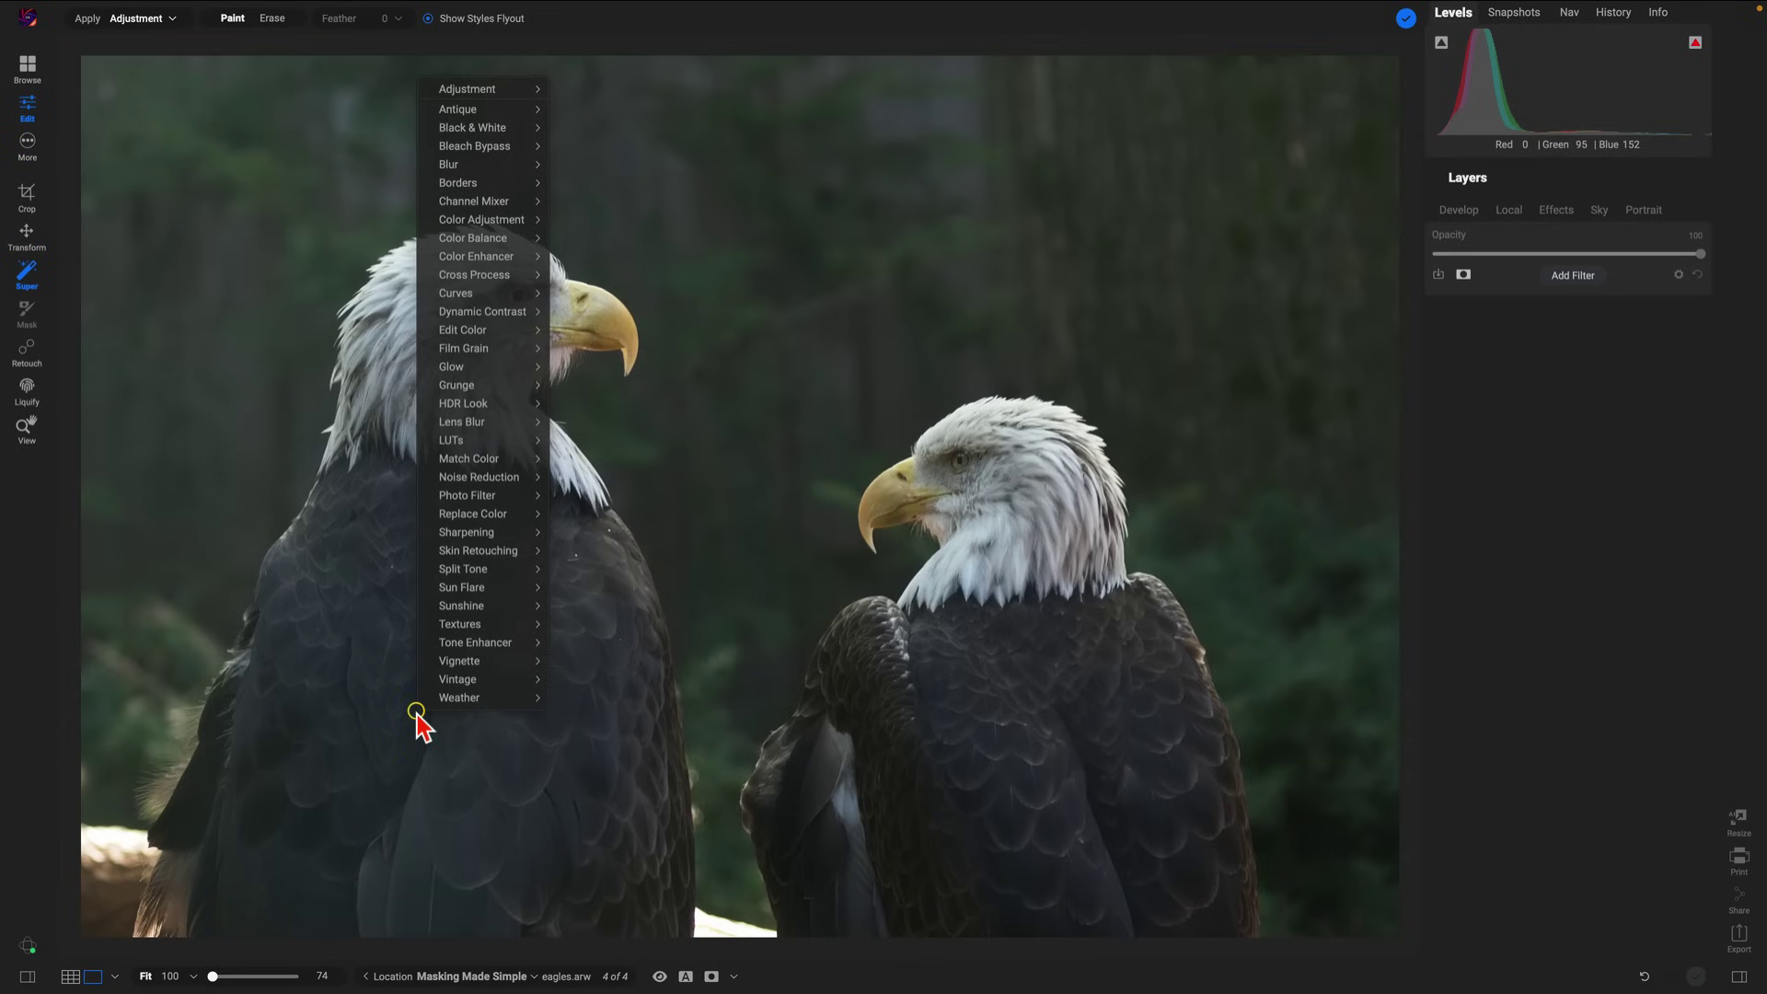
left_click(466, 312)
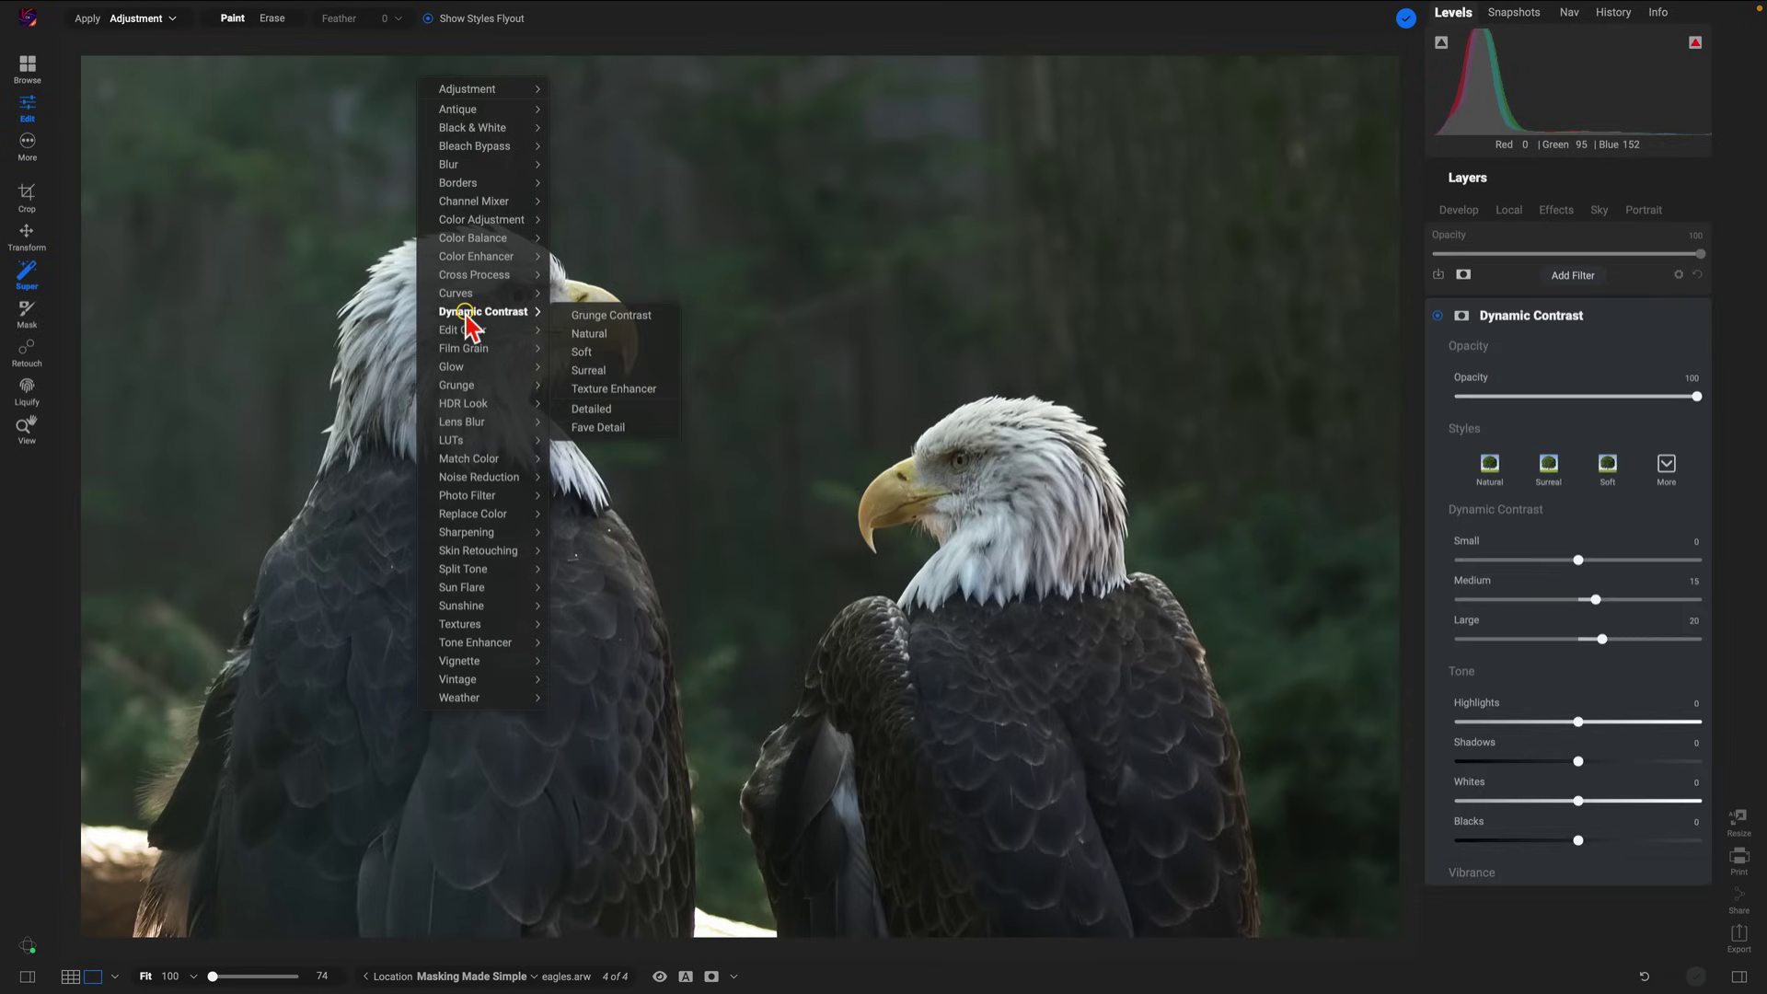
left_click(585, 370)
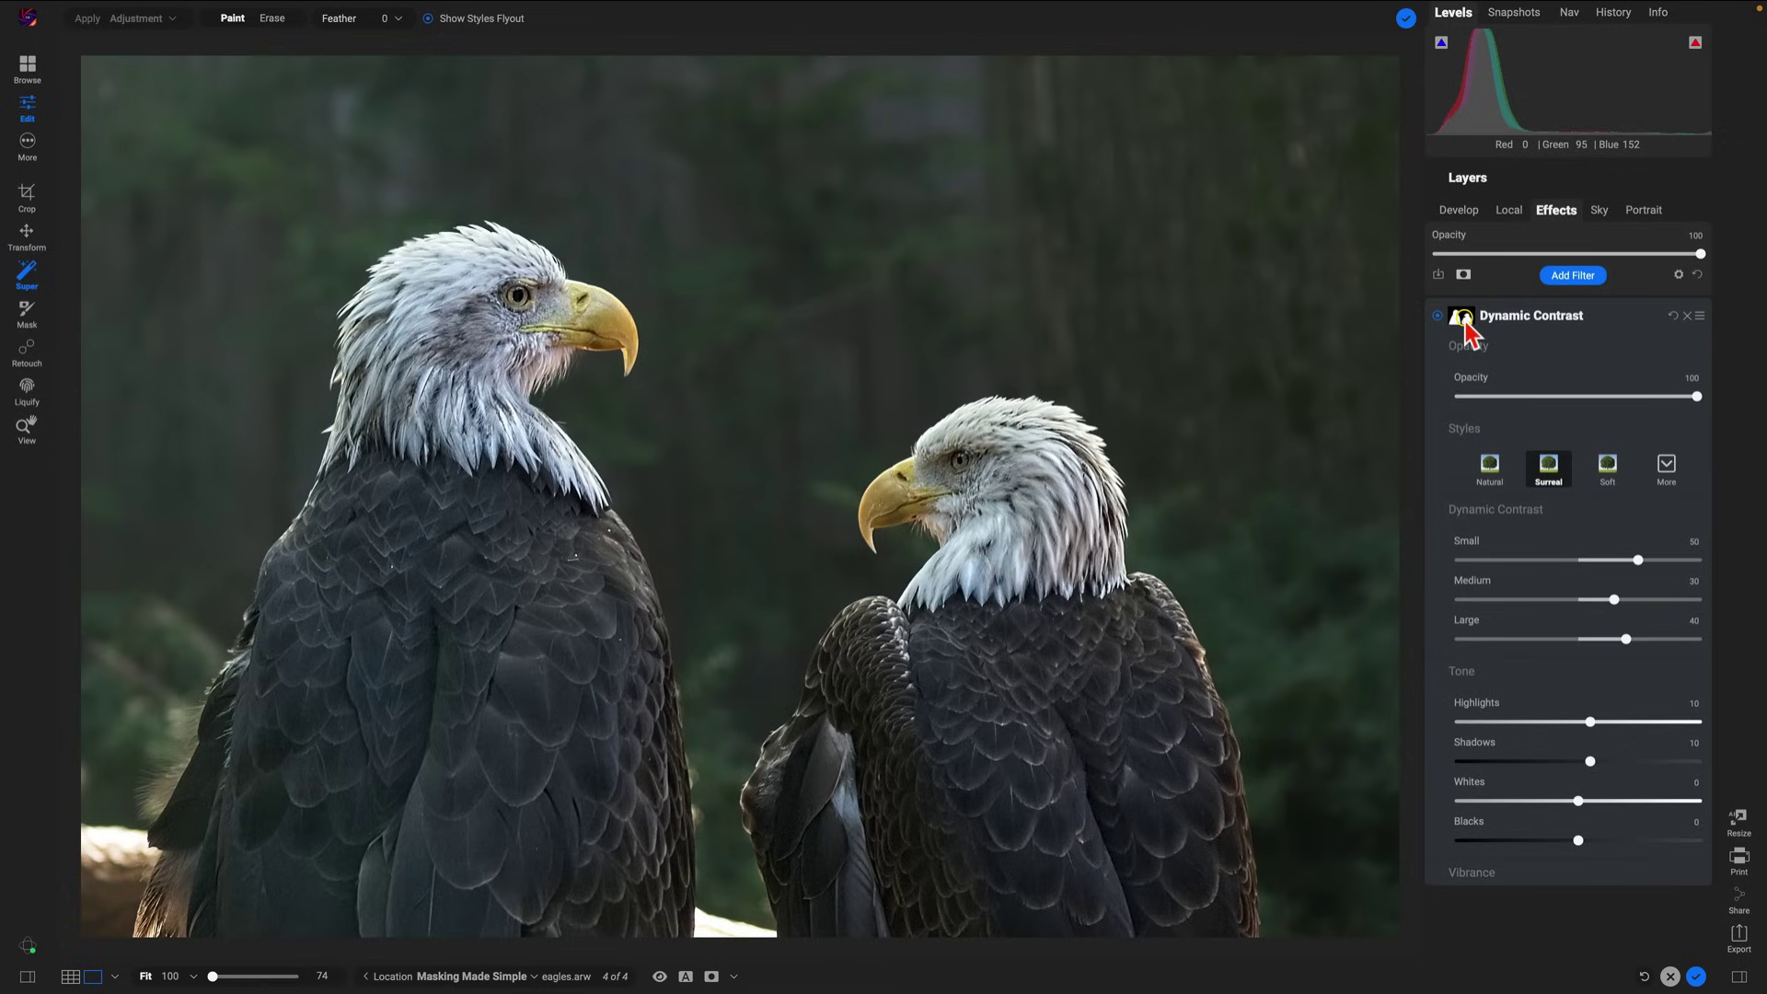
Check the eagles' mask in black and white and toggle the filter twice to compare.
left_click(1463, 319)
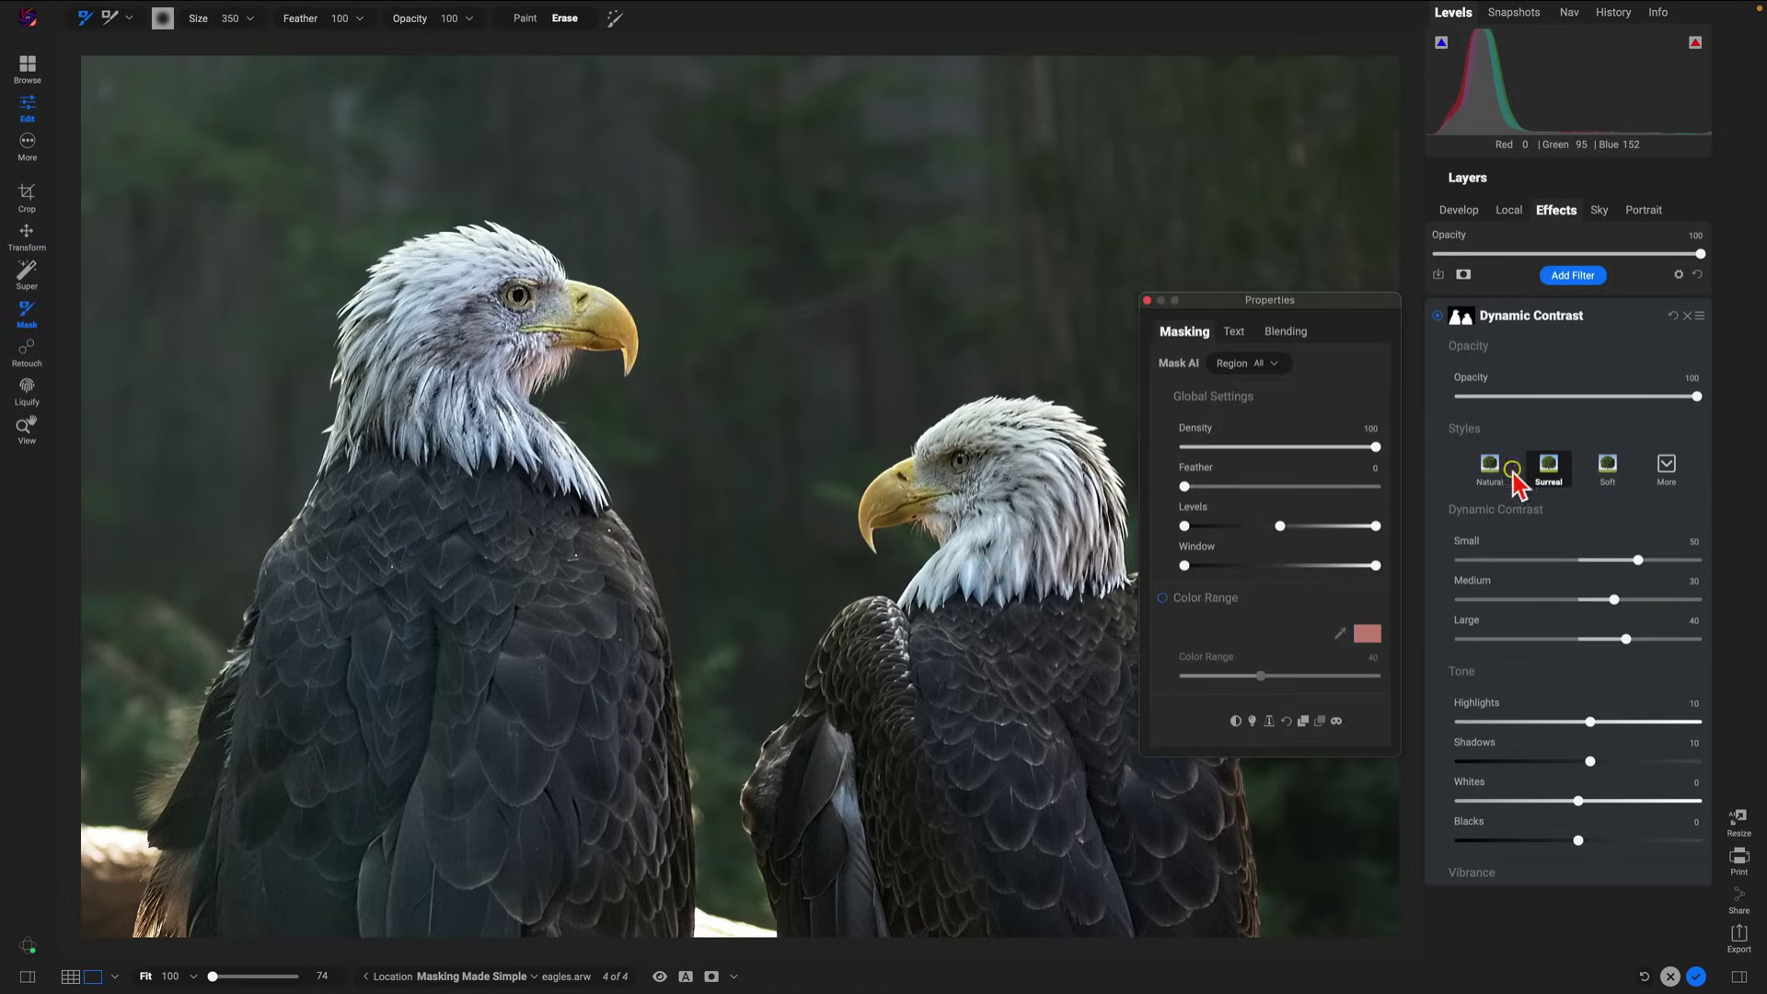
left_click(1335, 722)
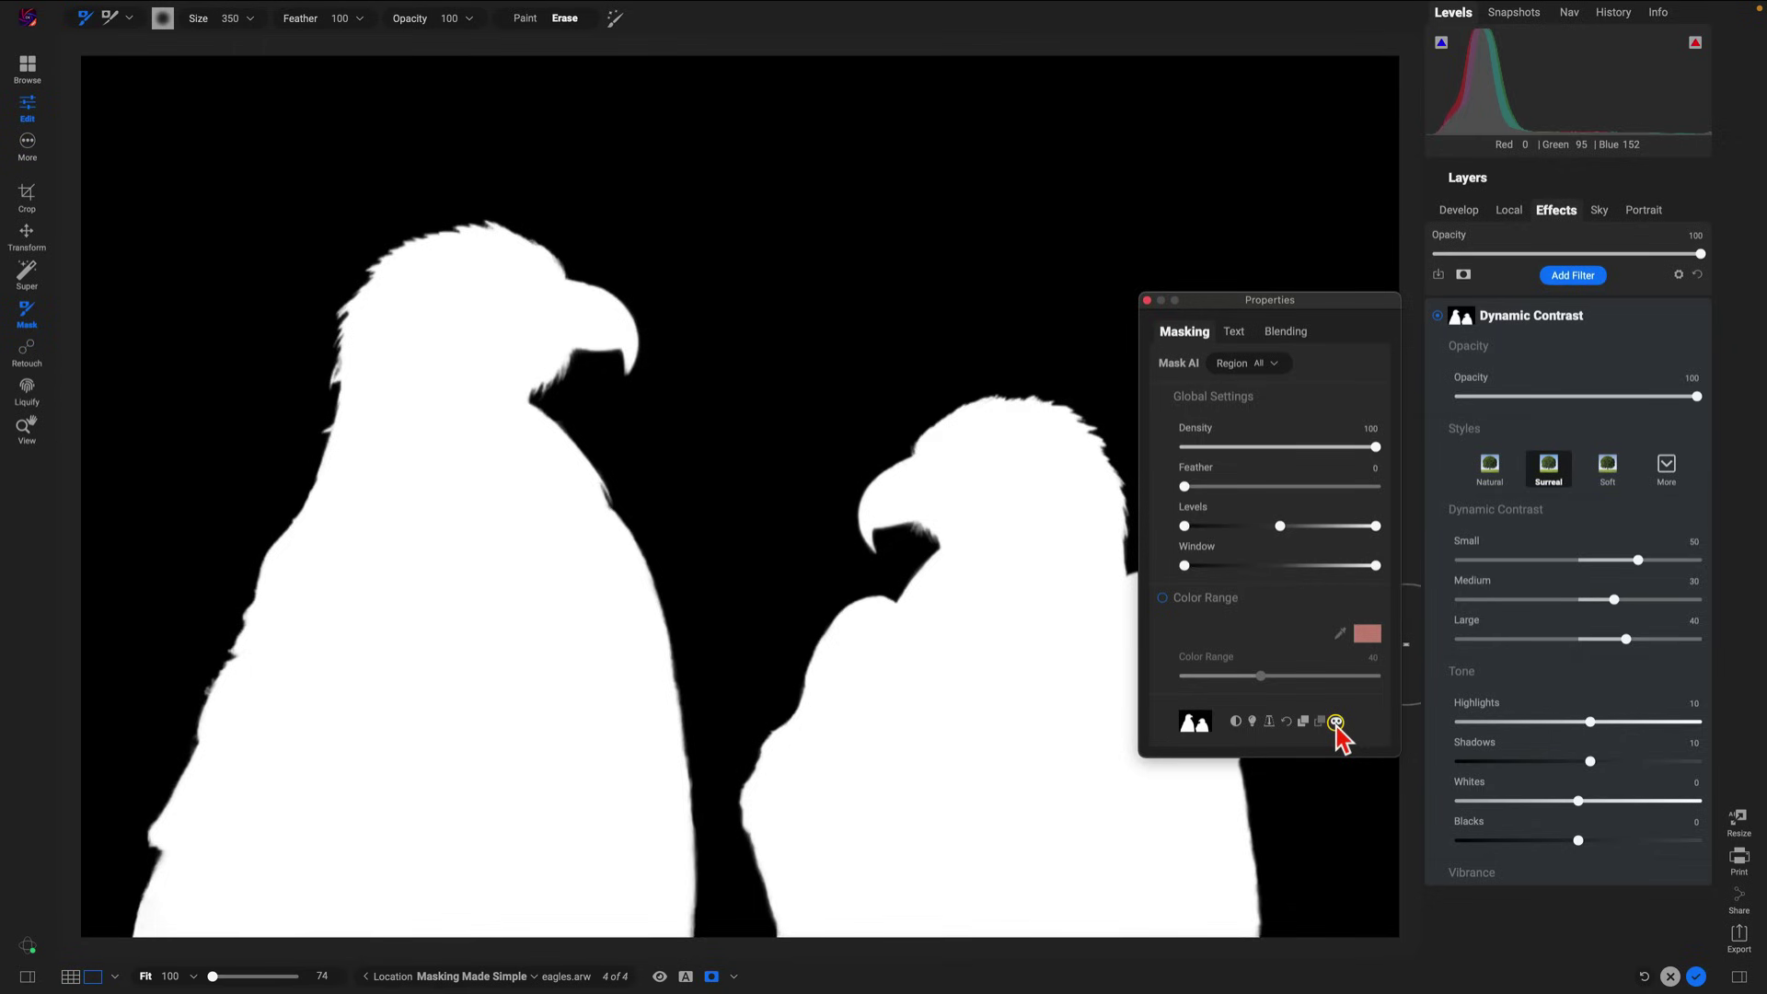
left_click(1335, 723)
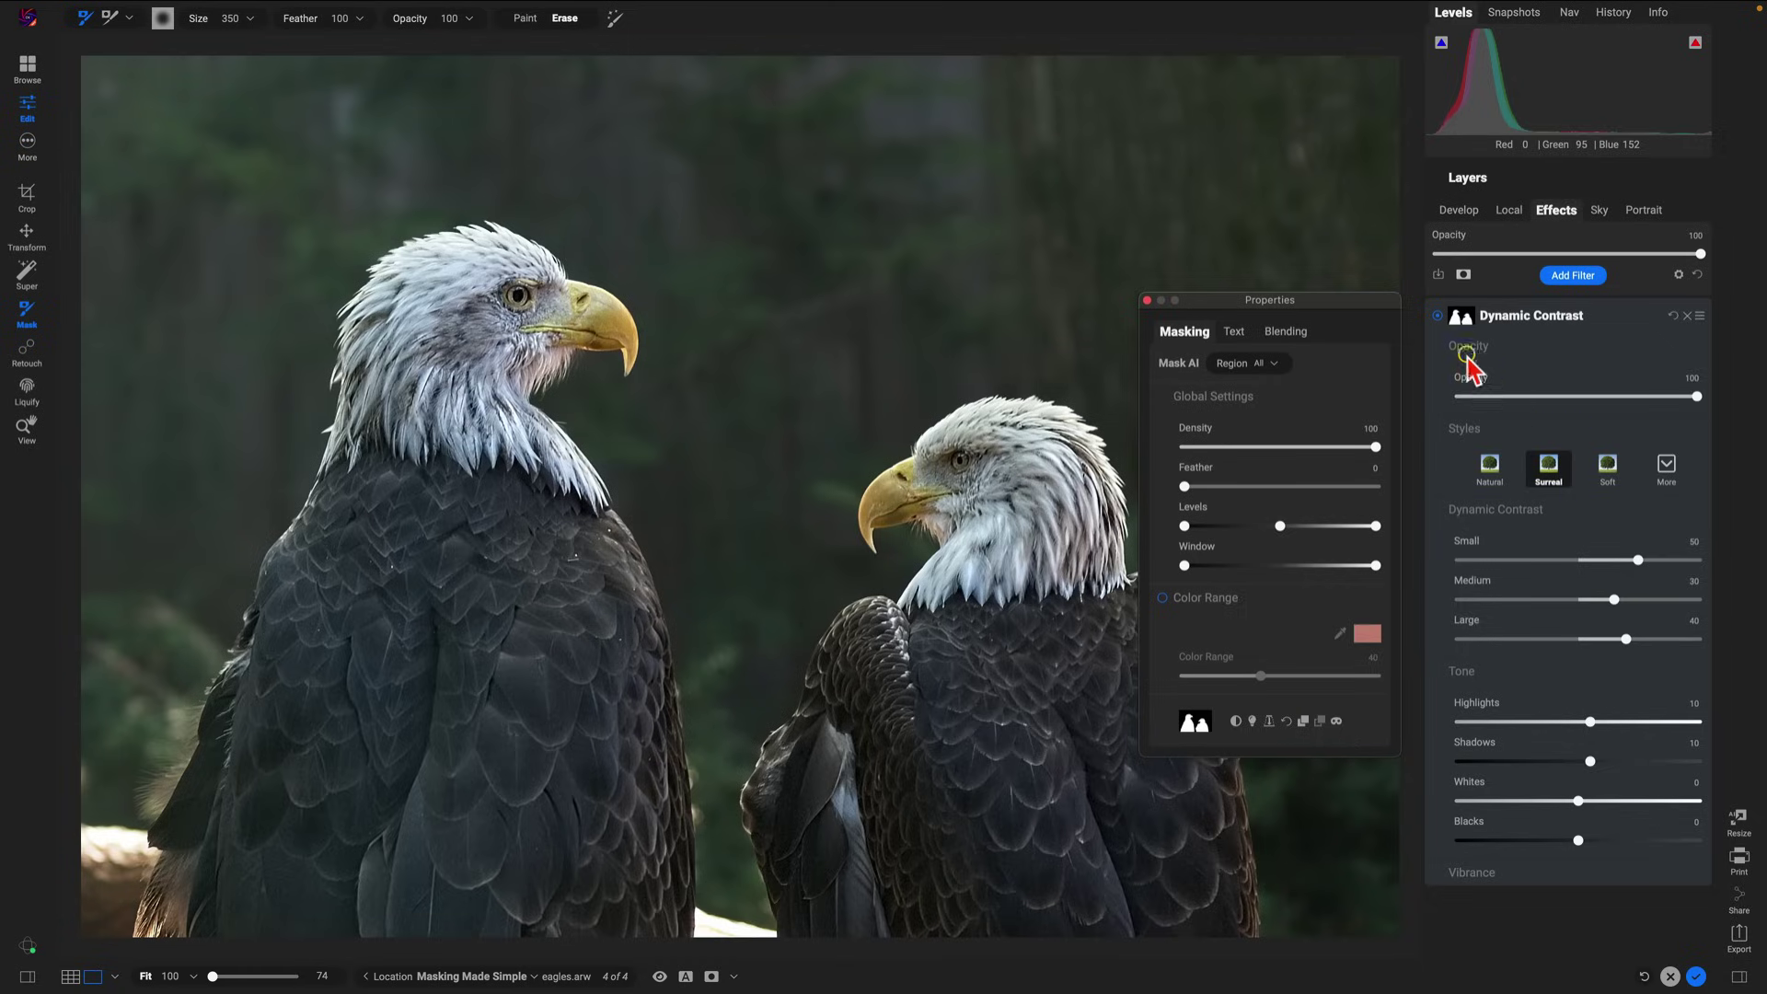
left_click(1437, 317)
left_click(1437, 317)
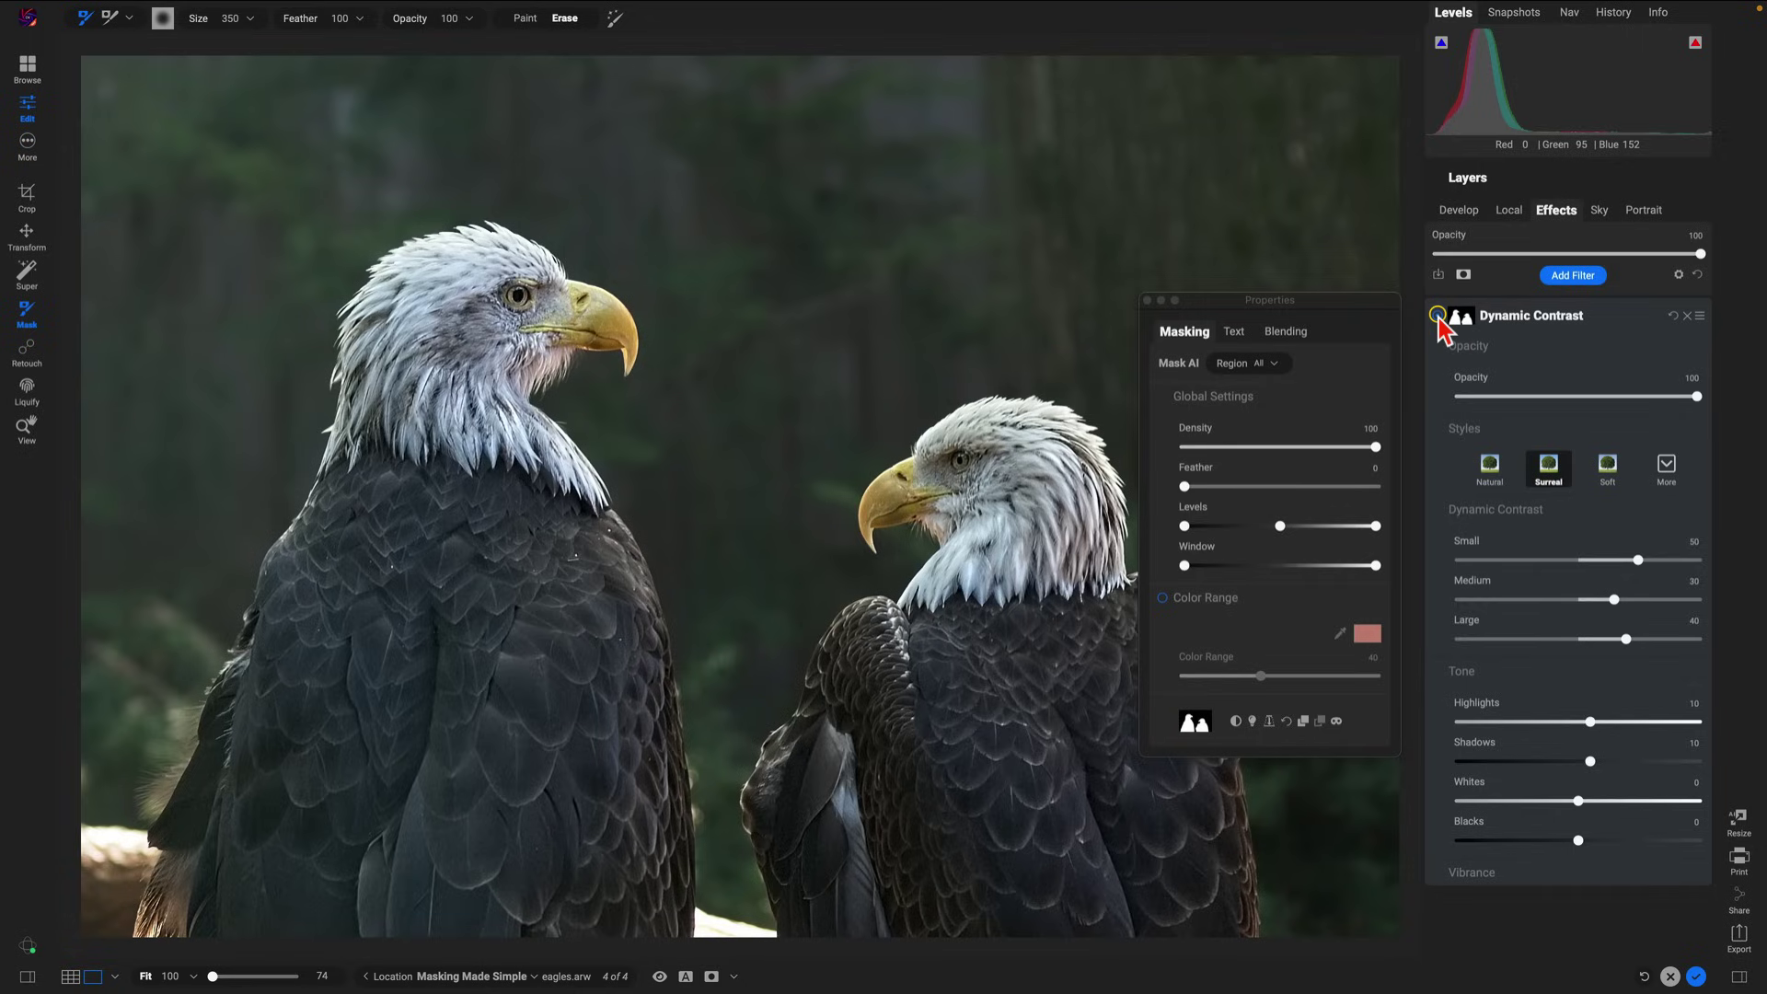
left_click(1438, 317)
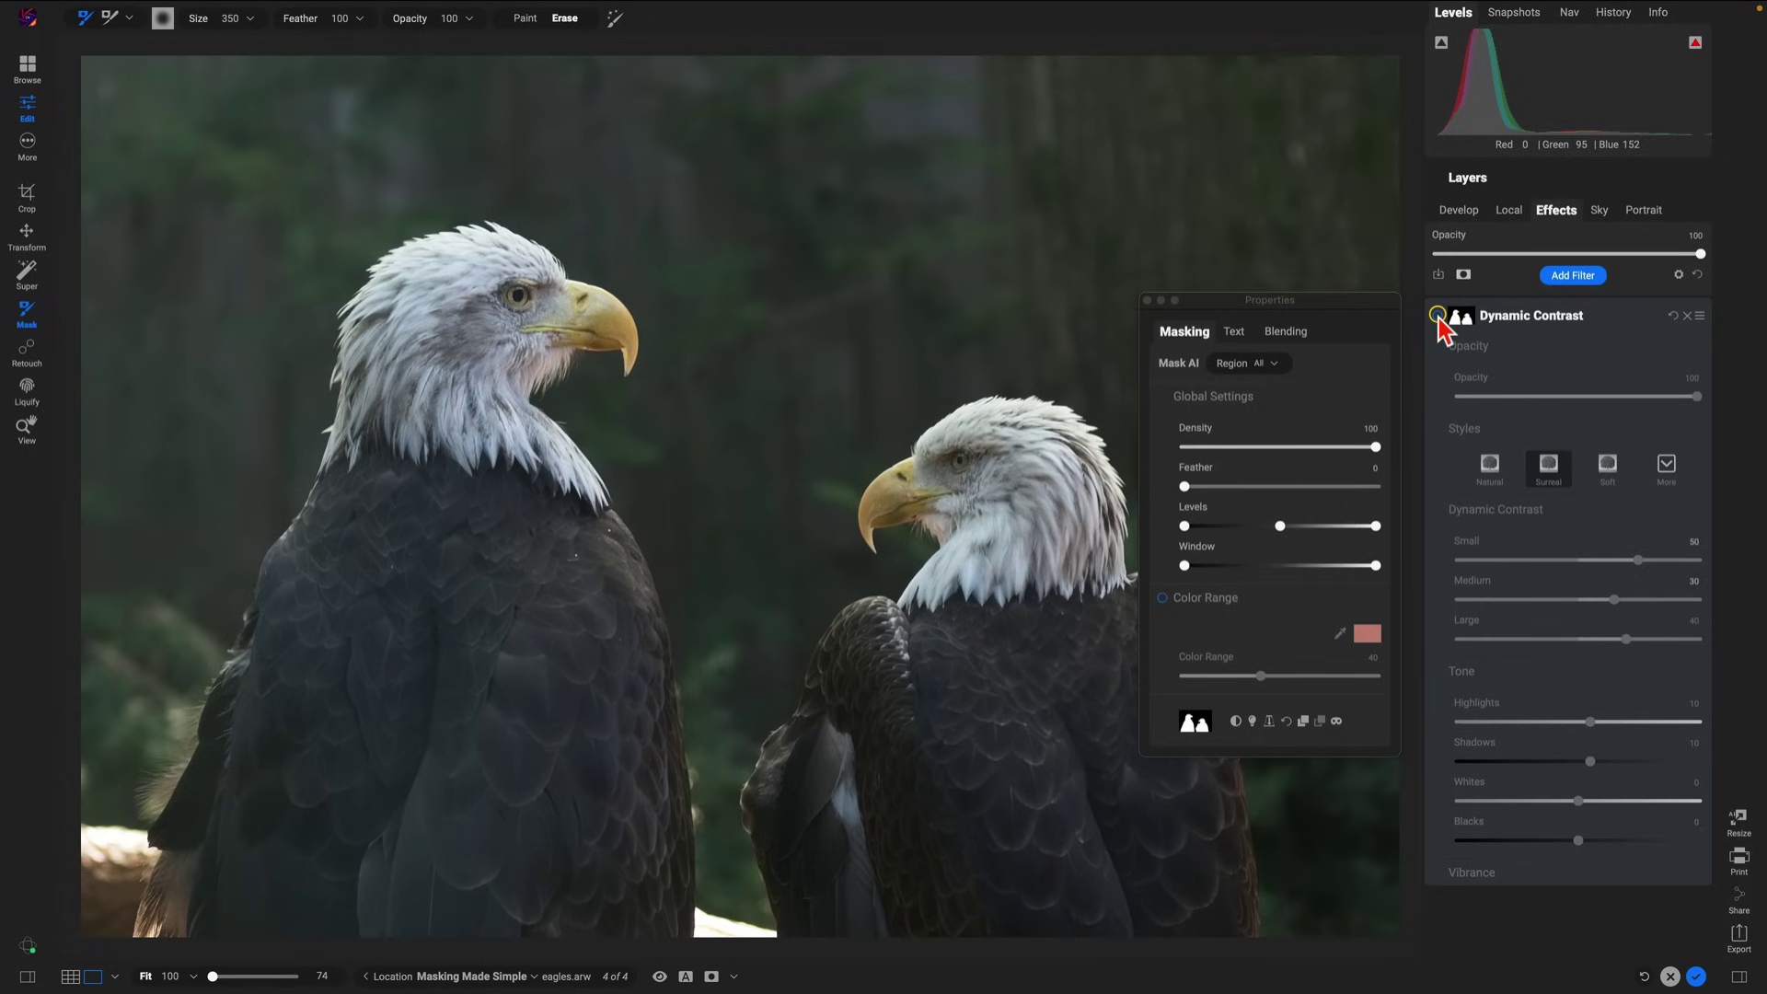
left_click(1438, 316)
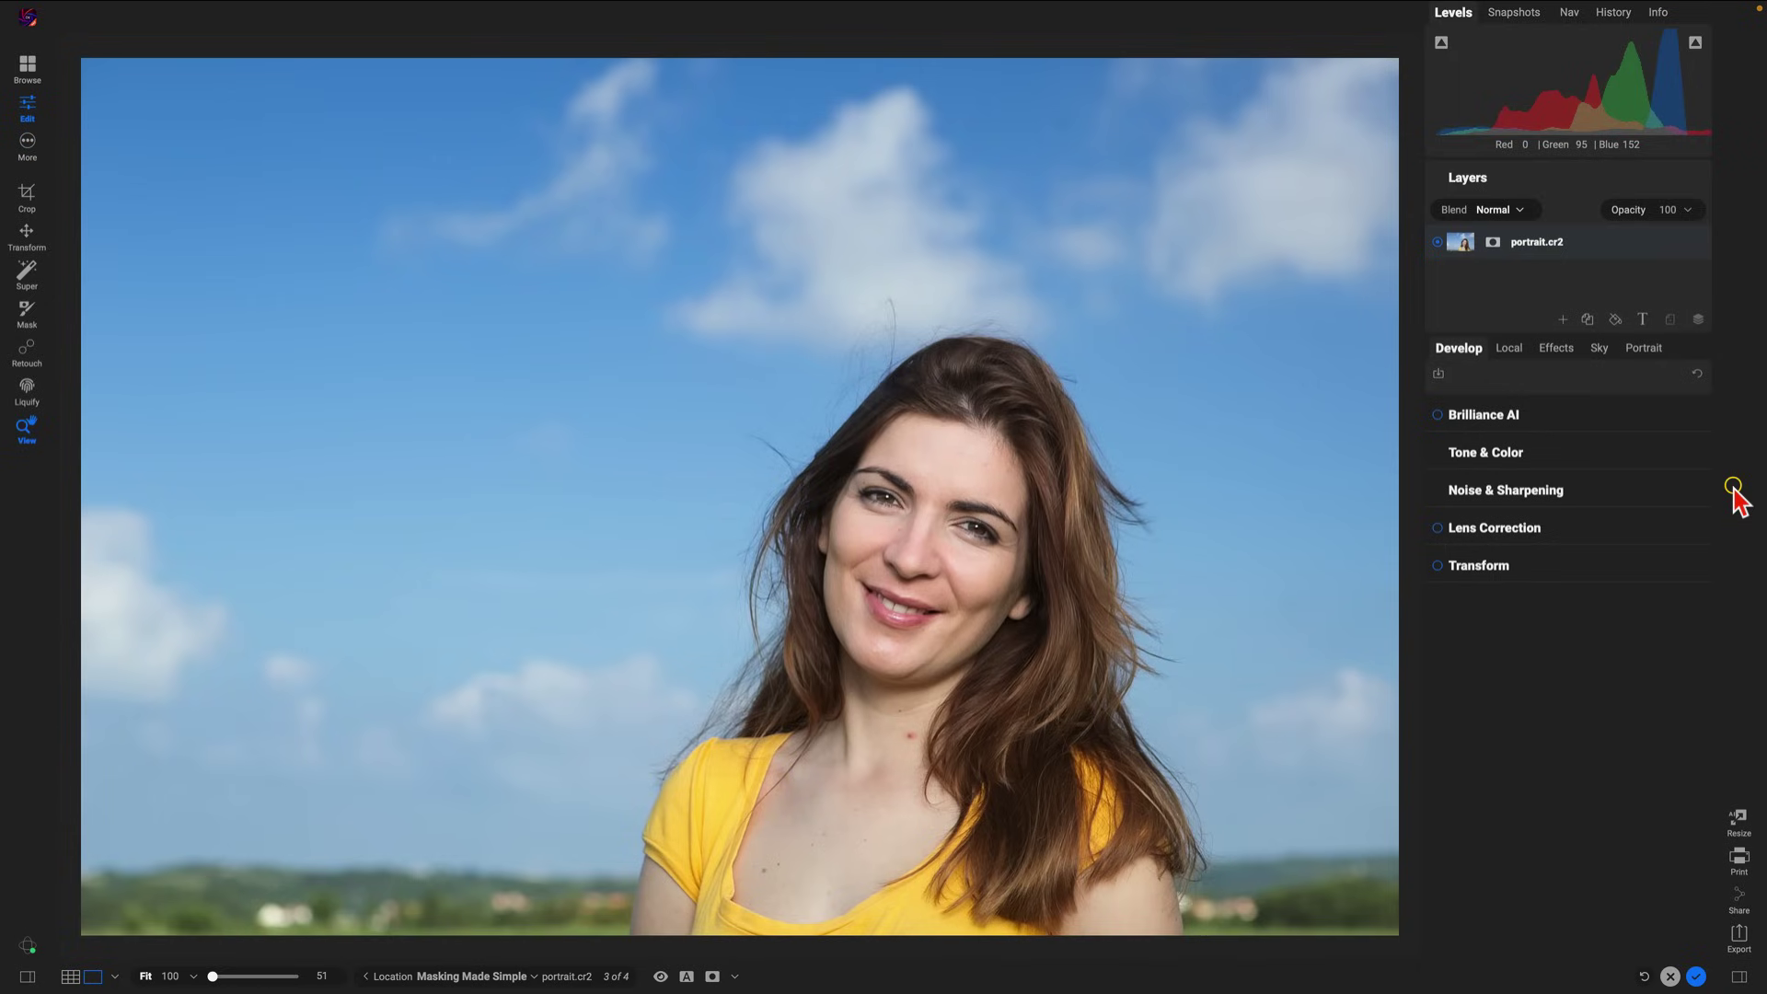
Add a blank white layer mask to the portrait and choose the Quick Mask AI Brush.
left_click(1493, 242)
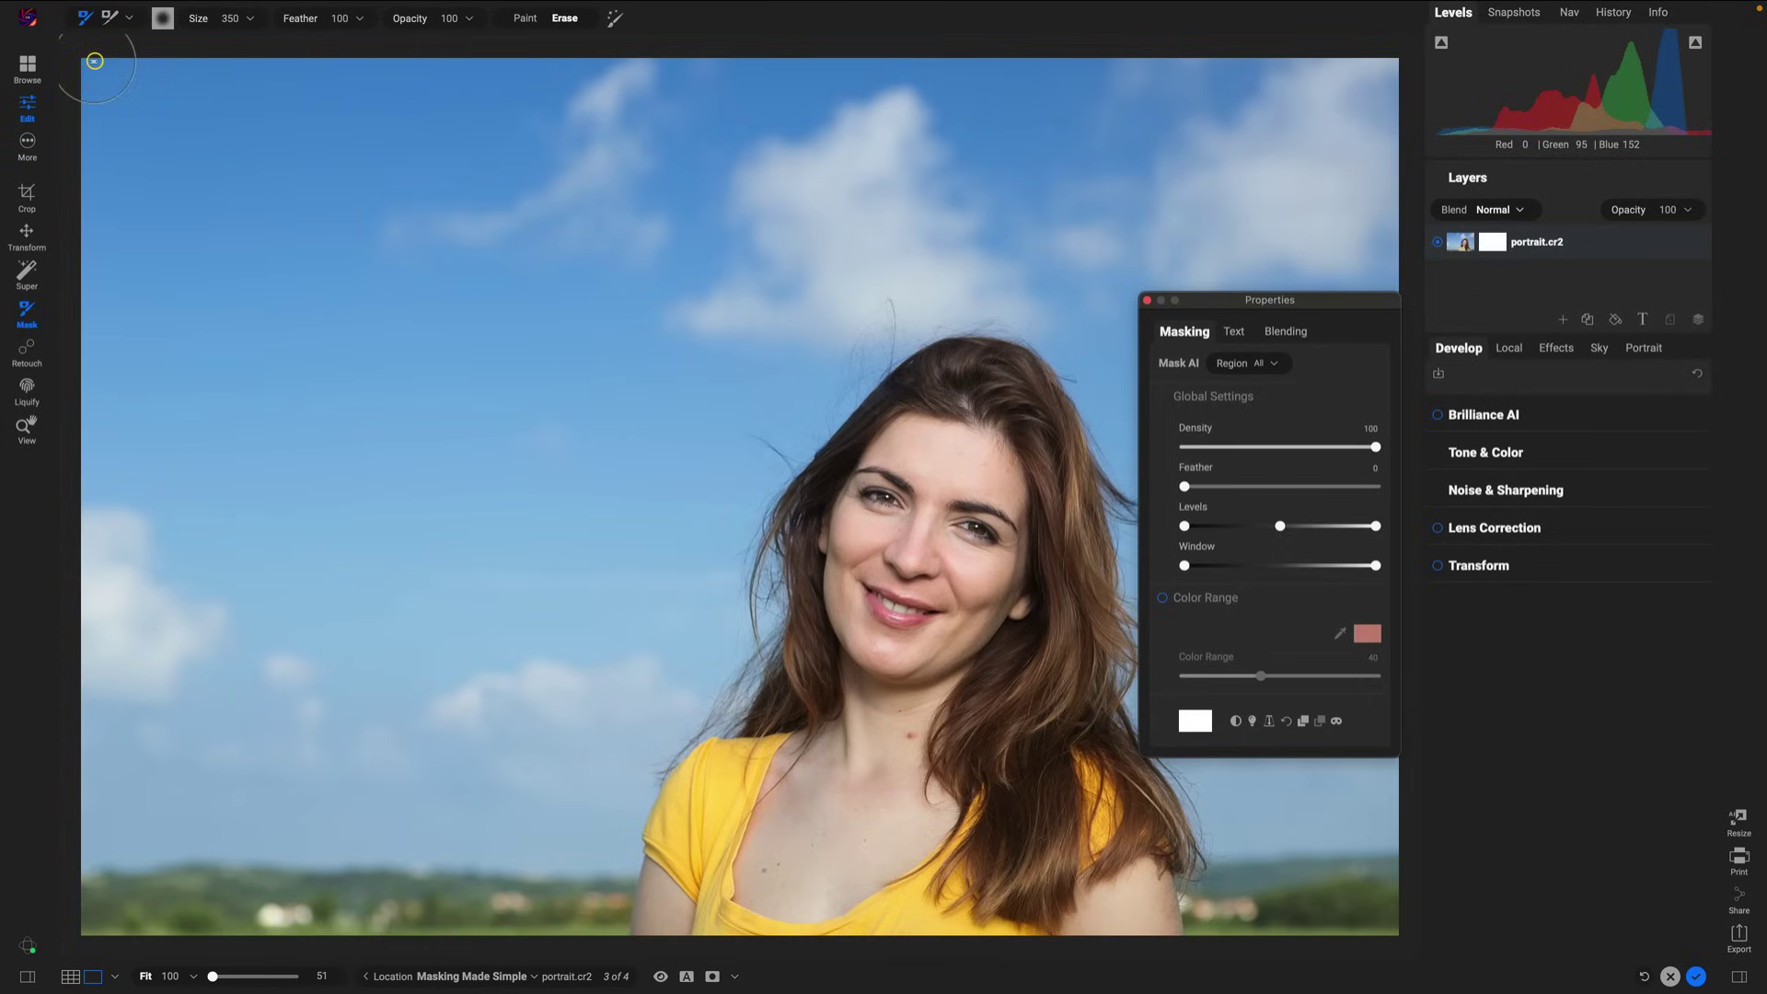
left_click(130, 19)
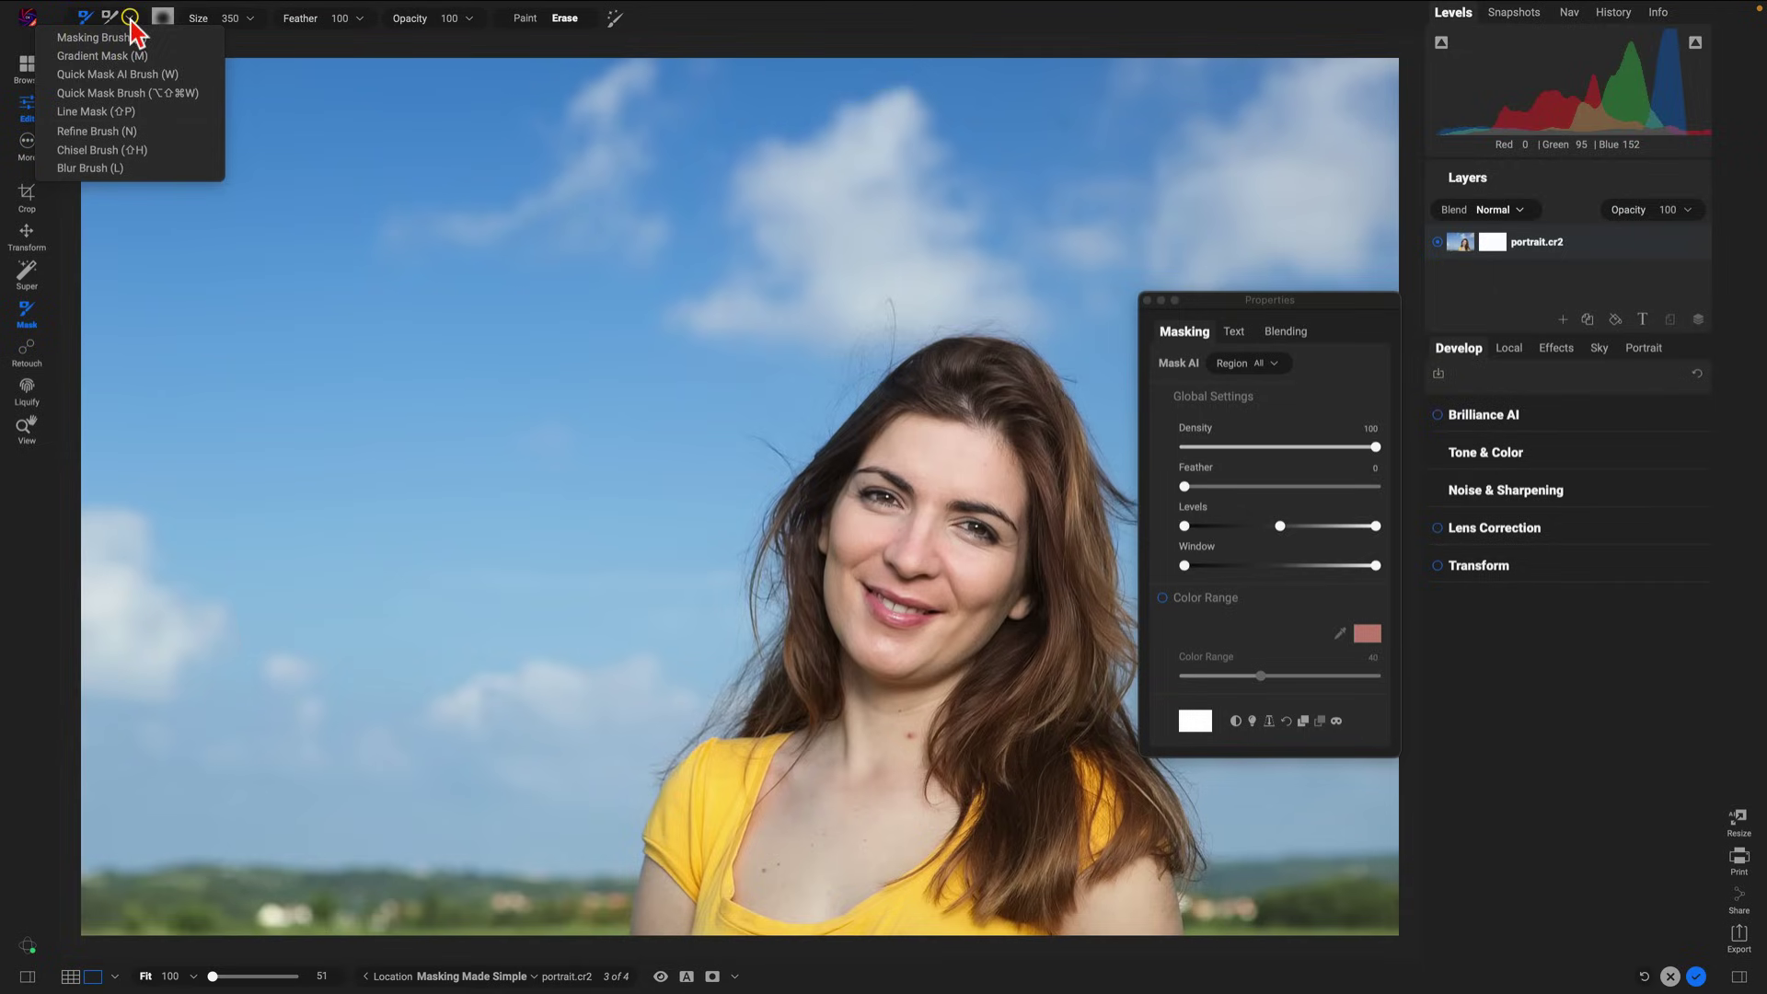
left_click(108, 75)
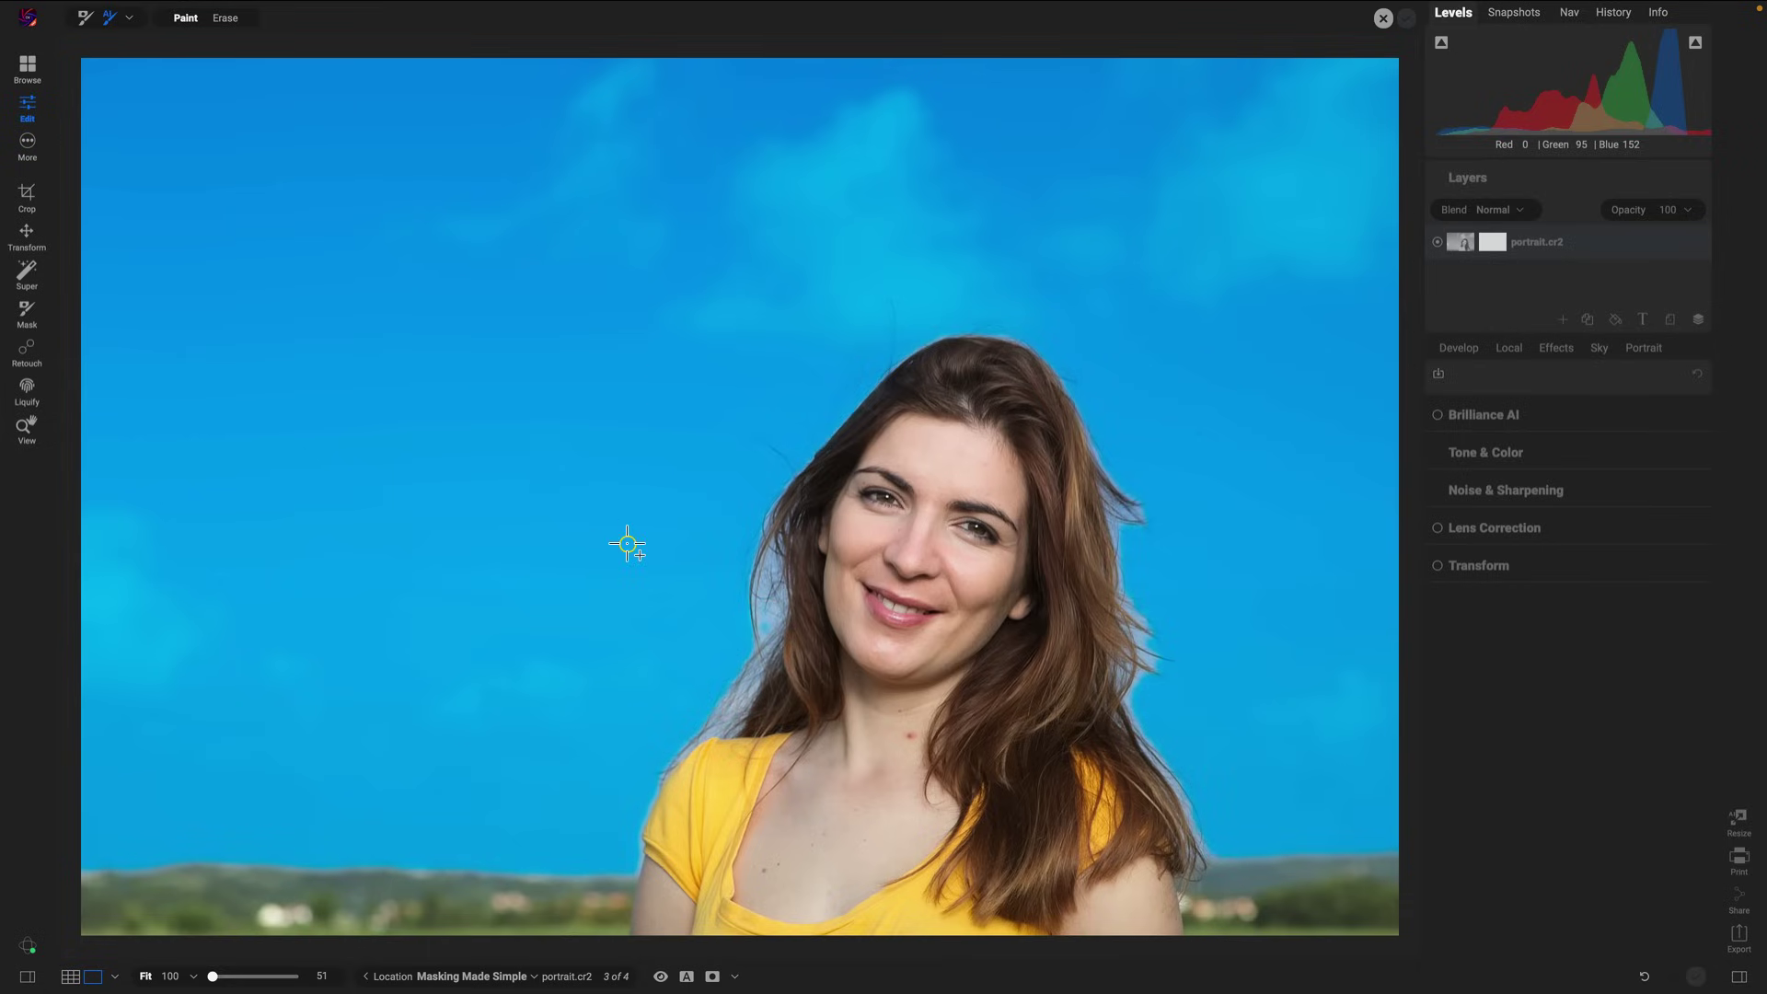
Box the woman with Quick Mask AI and apply it, making the sky transparent.
left_click_drag(607, 301, 1262, 948)
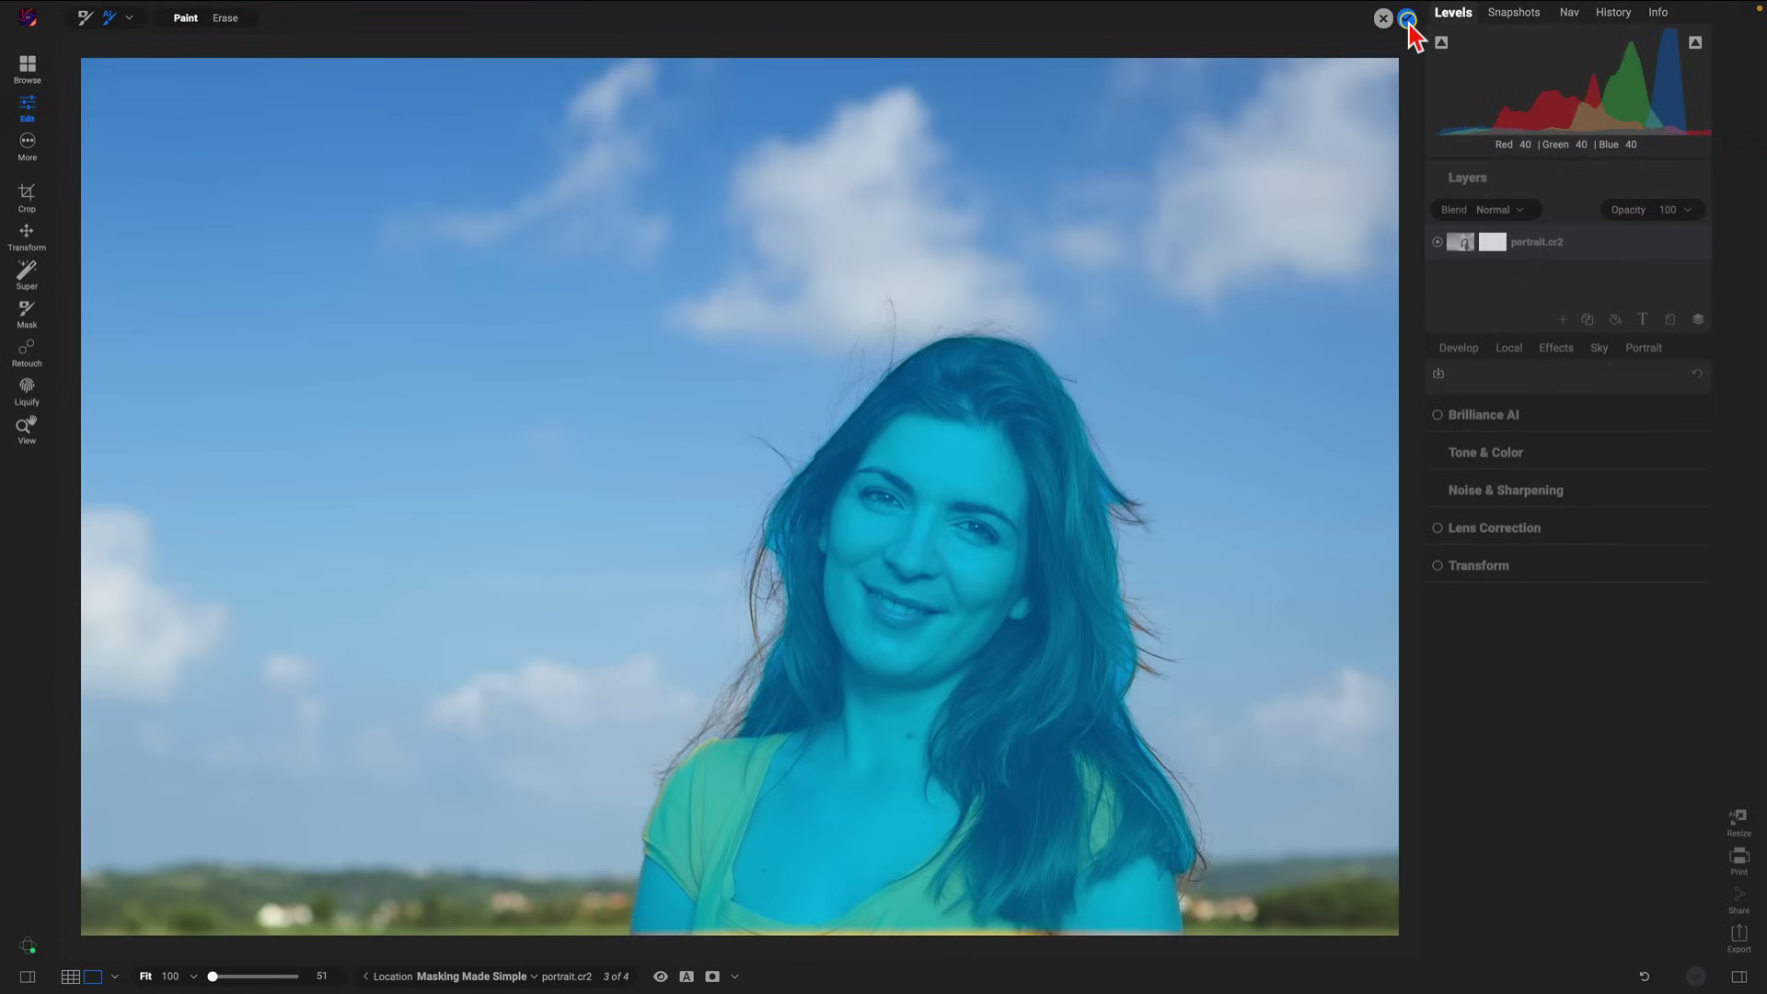
left_click(1408, 20)
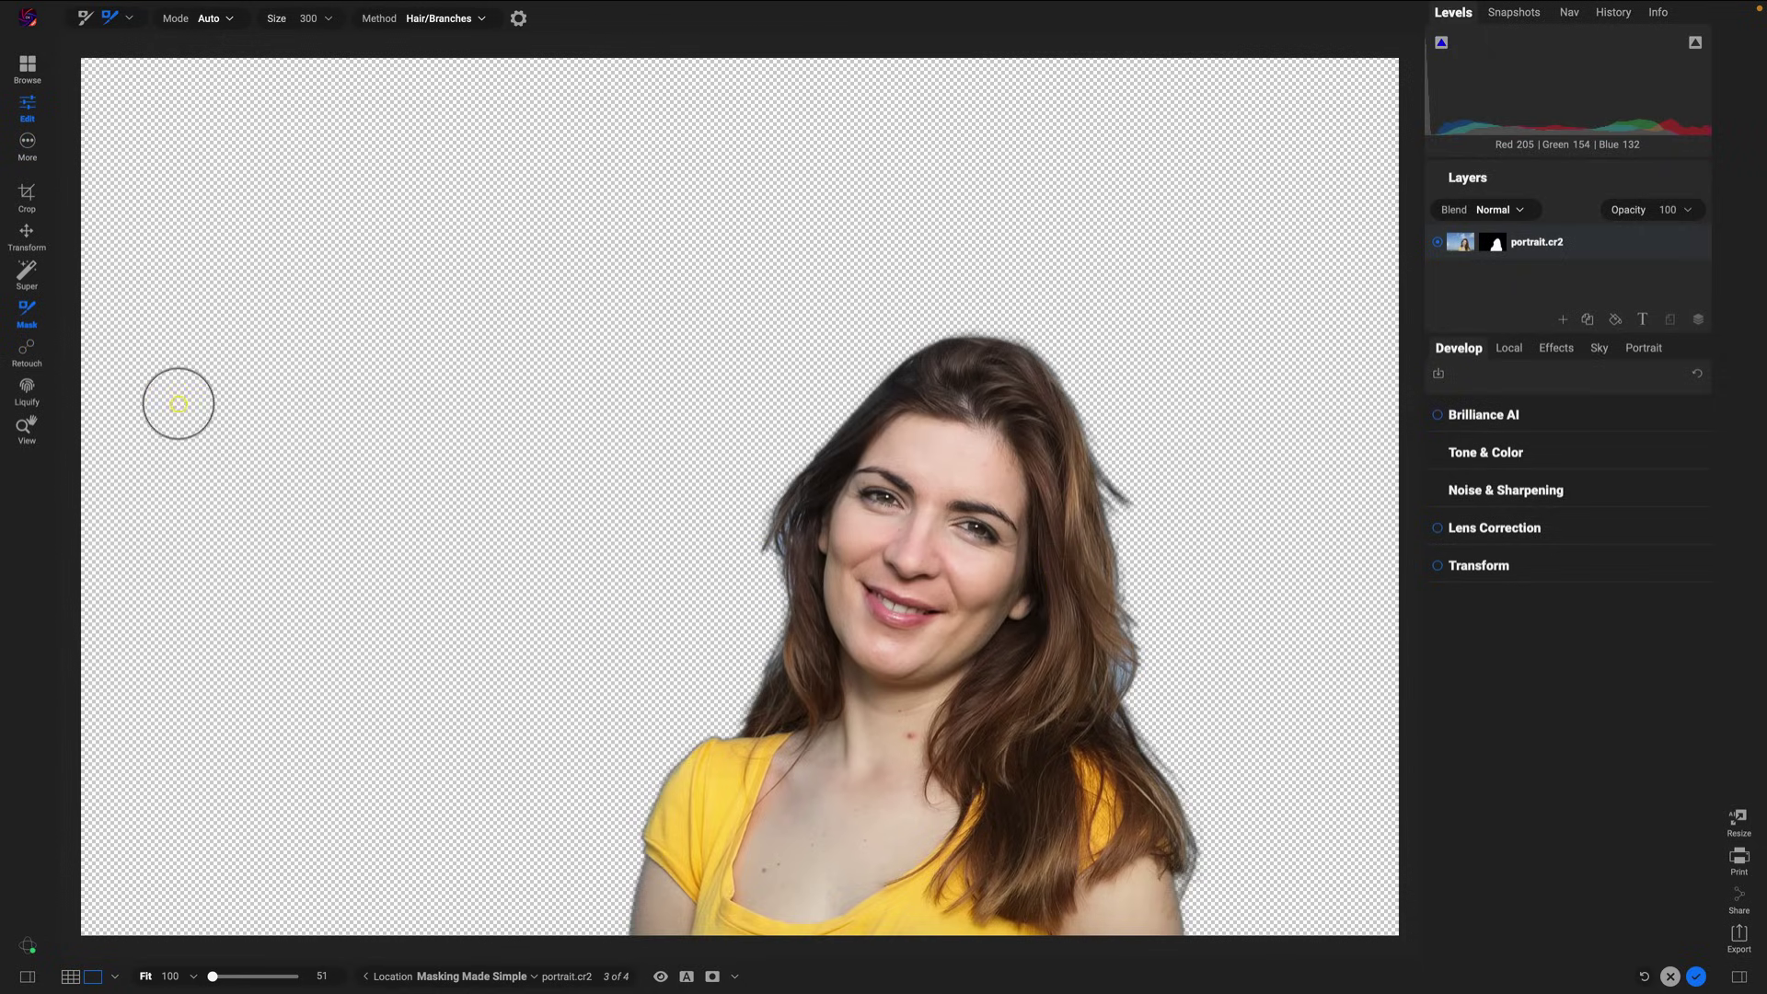
Paint along the left hair edge with the Refine Brush in Hair/Branches mode.
left_click(132, 18)
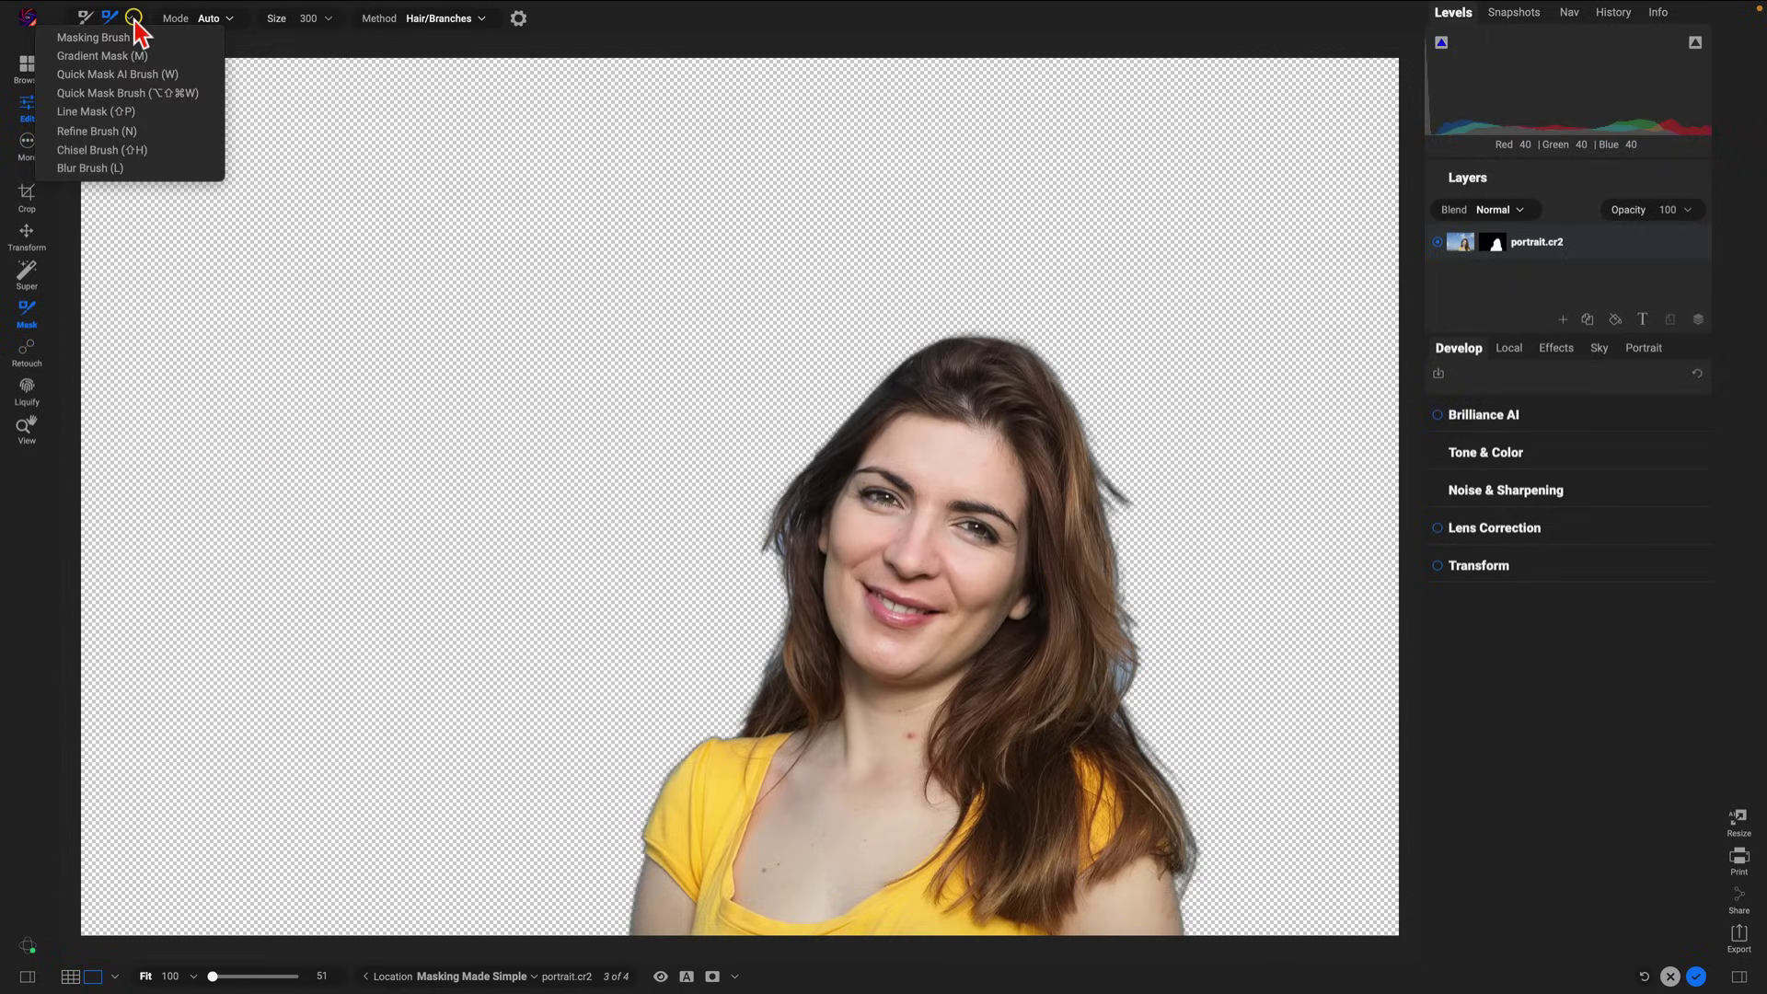
left_click(112, 132)
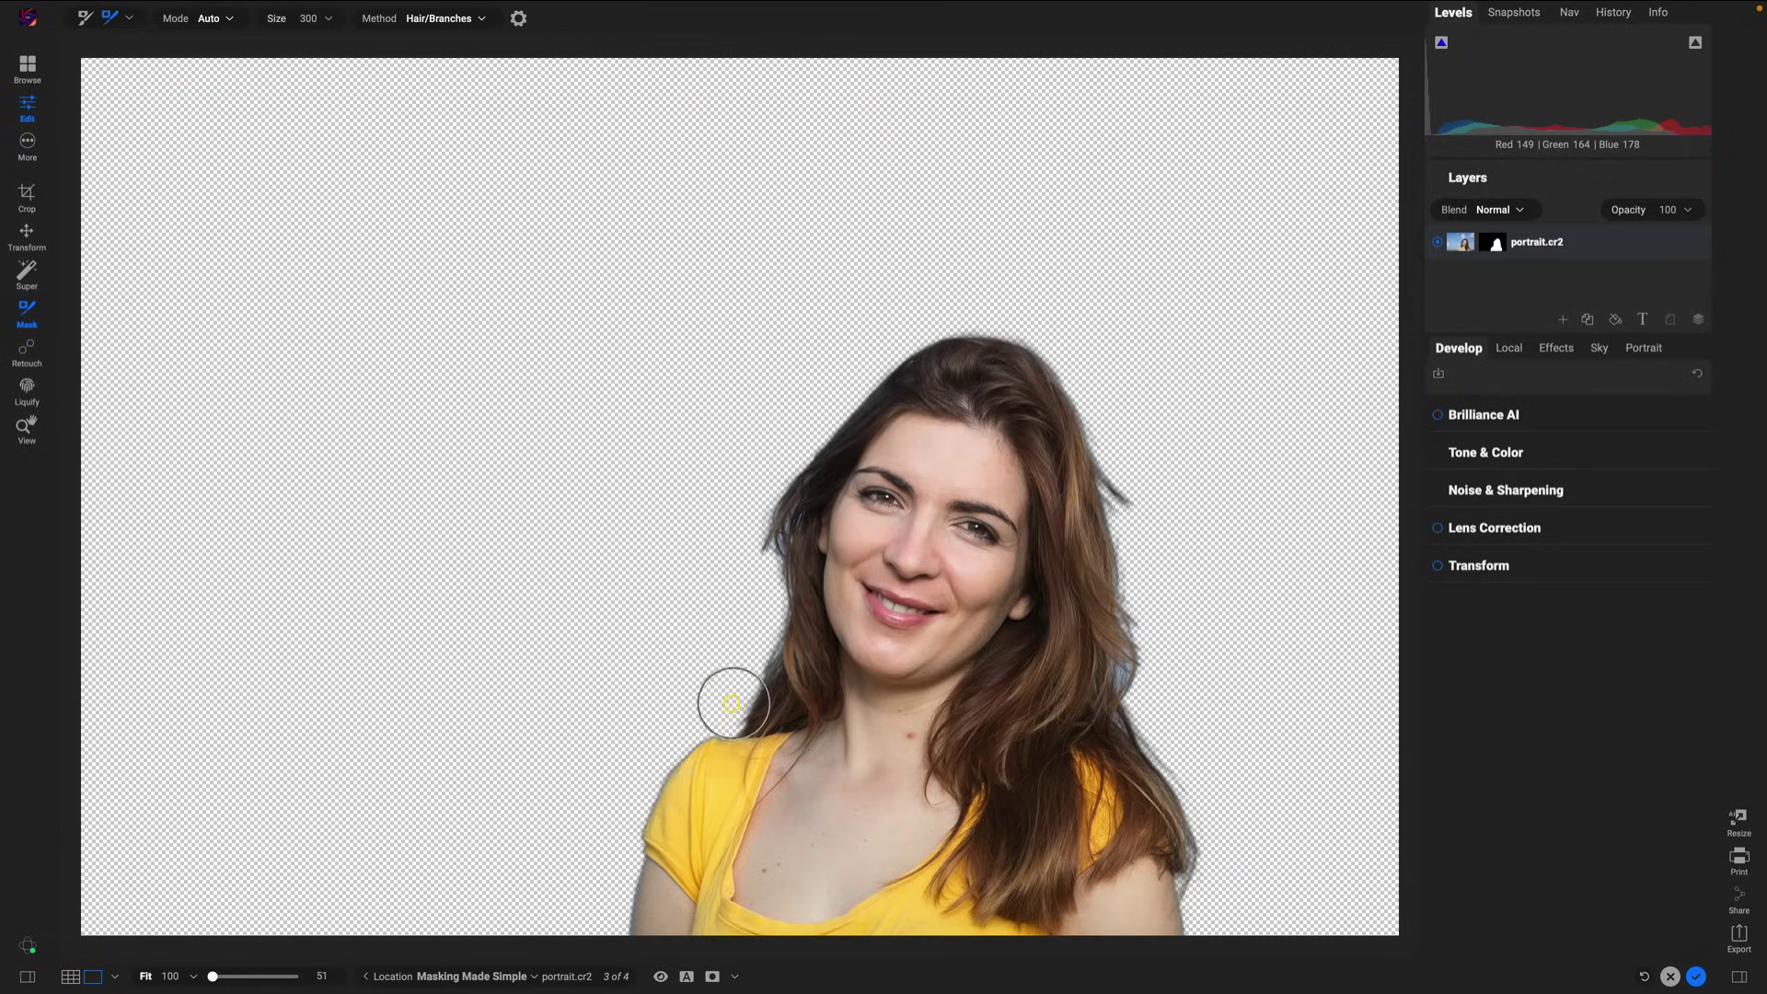
mouse_move(723, 710)
left_mouse_down()
mouse_move(761, 668)
mouse_move(771, 508)
mouse_move(829, 384)
mouse_move(927, 337)
mouse_move(979, 335)
mouse_move(1047, 367)
mouse_move(1105, 447)
mouse_move(1129, 664)
mouse_move(1151, 692)
mouse_move(1127, 702)
mouse_move(1208, 839)
left_mouse_up()
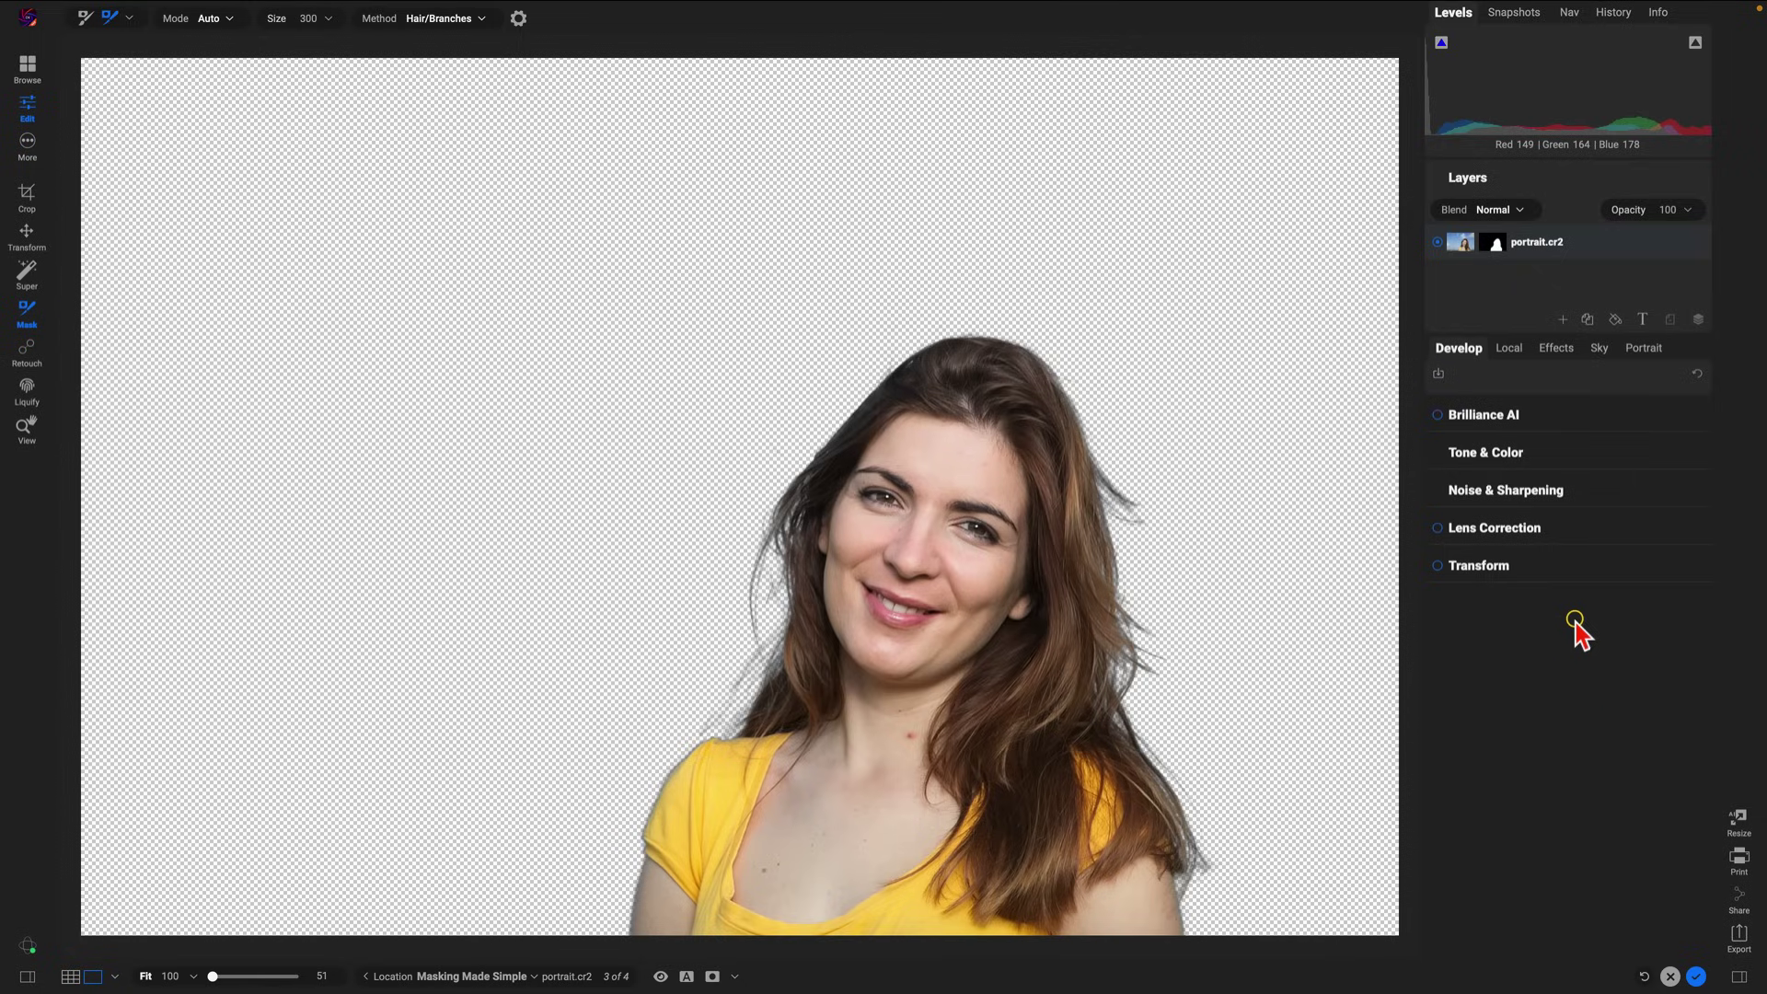
Add OcuDrone_Blueberry_Blue_Sky_09.jpg as a new sky layer beneath the cutout.
left_click(1562, 320)
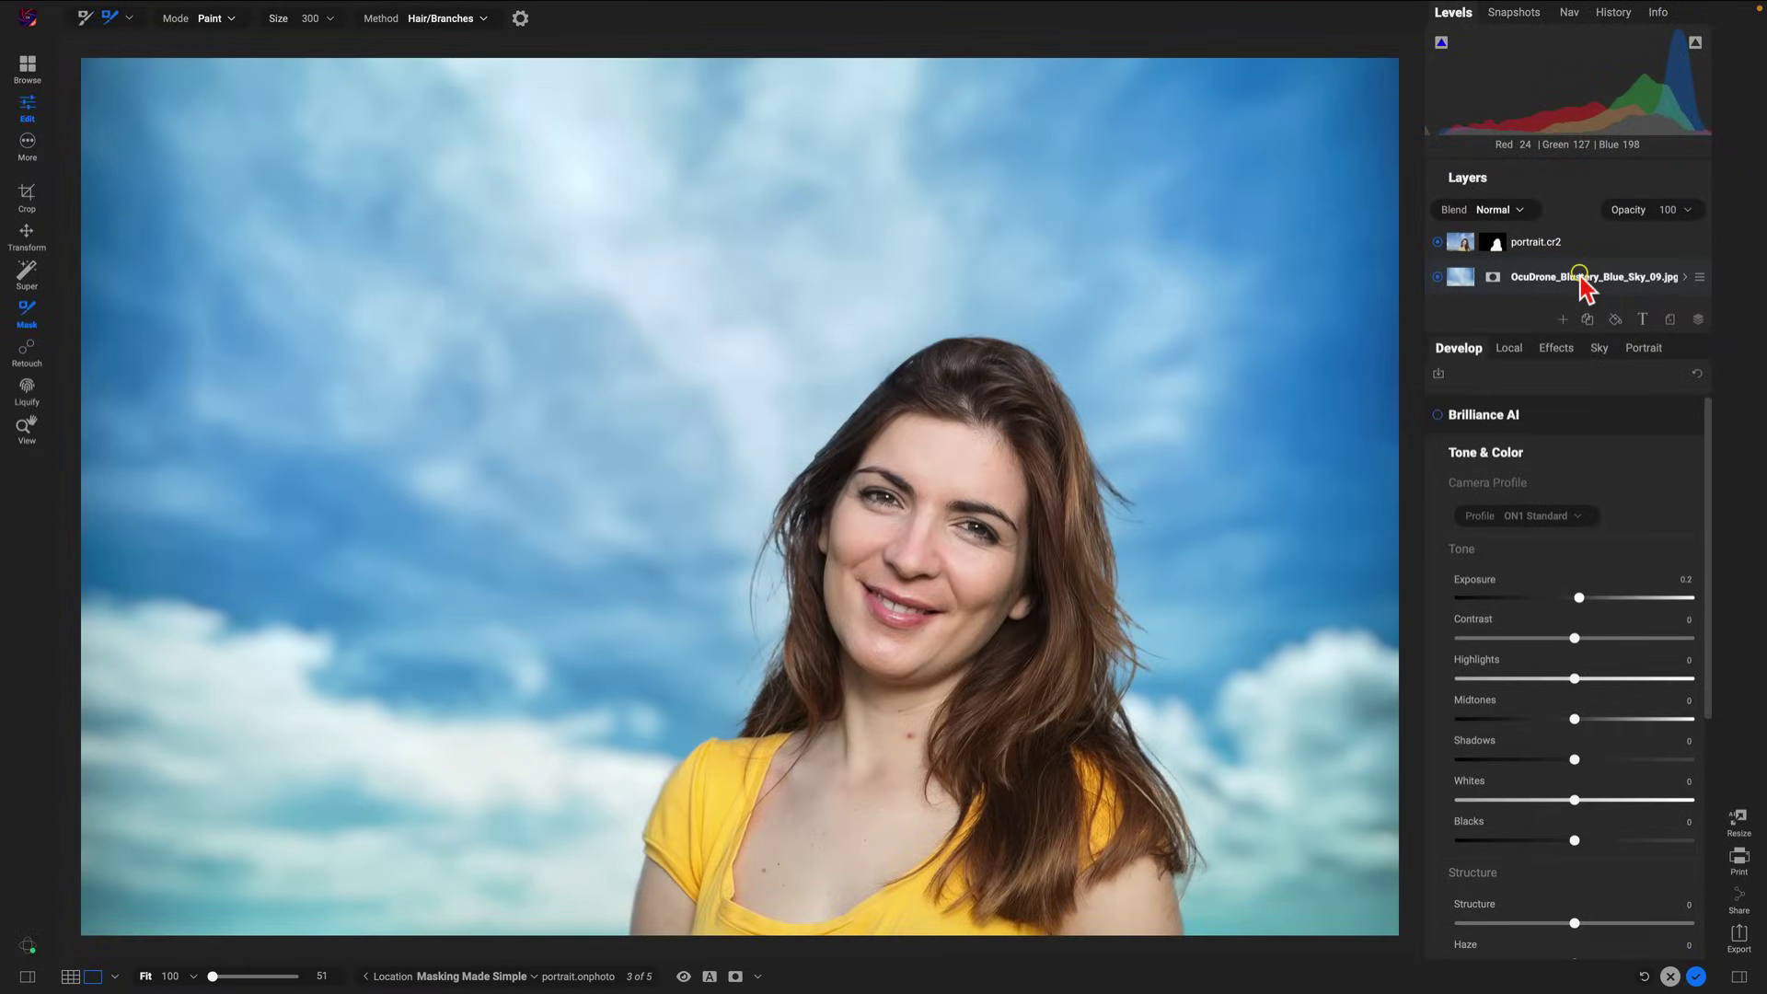